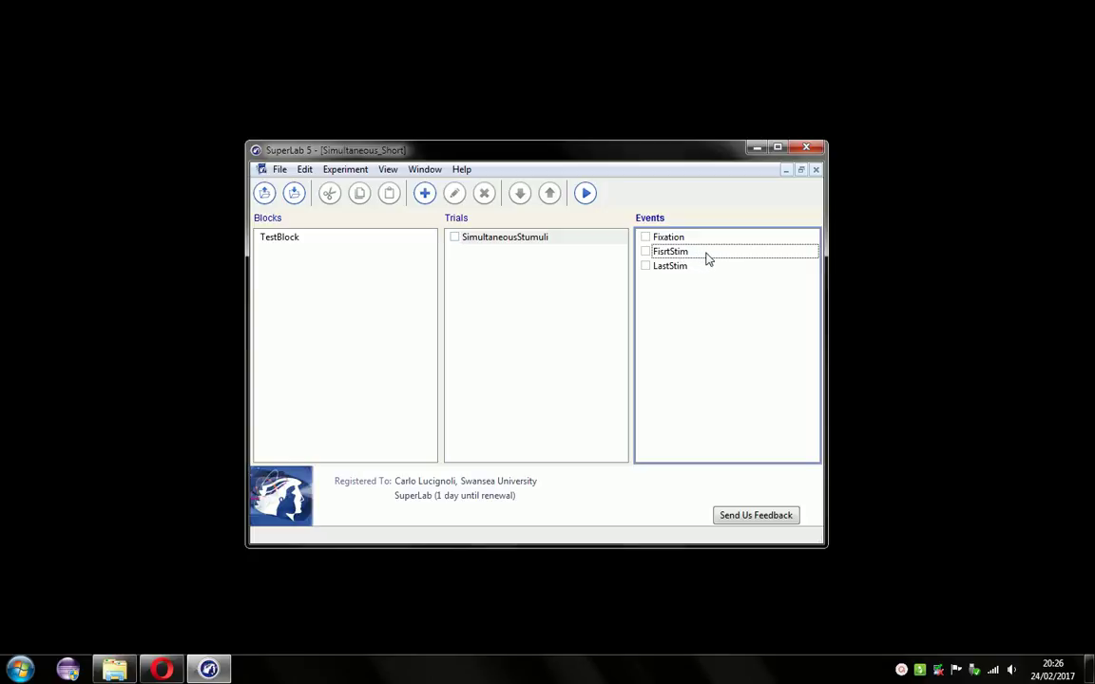
Review the Fixation, FisrtStim and LastStim events of the SimultaneousStumuli trial.
{"action": "left_click", "coordinate": [706, 253]}
{"action": "left_click", "coordinate": [708, 266]}
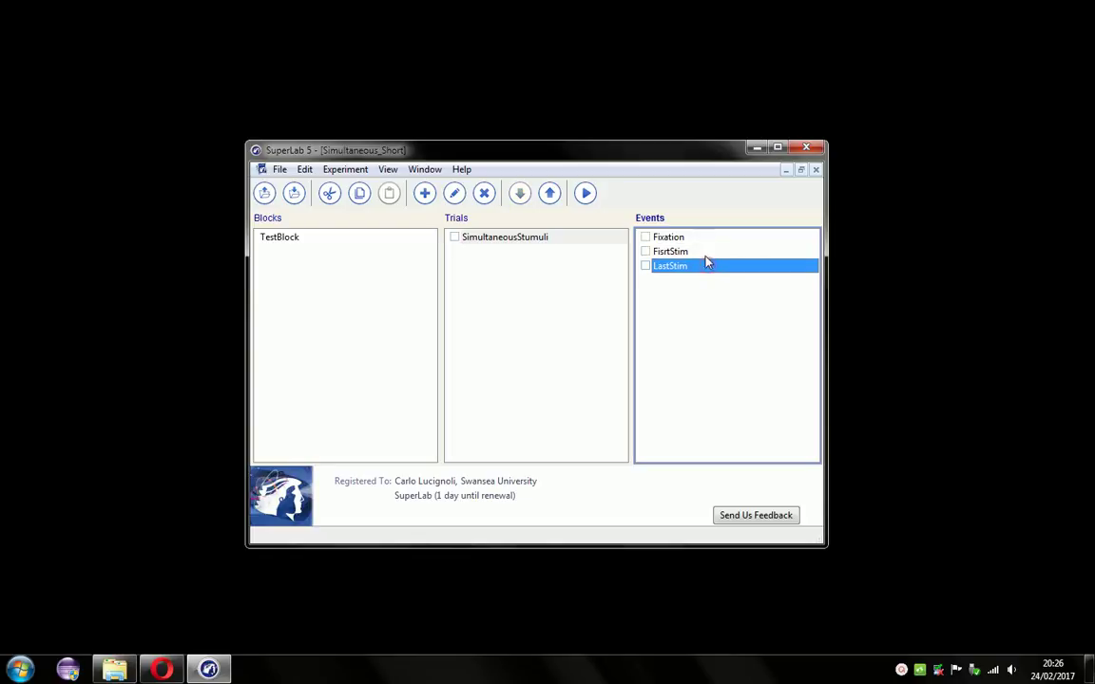
{"action": "left_click", "coordinate": [706, 252]}
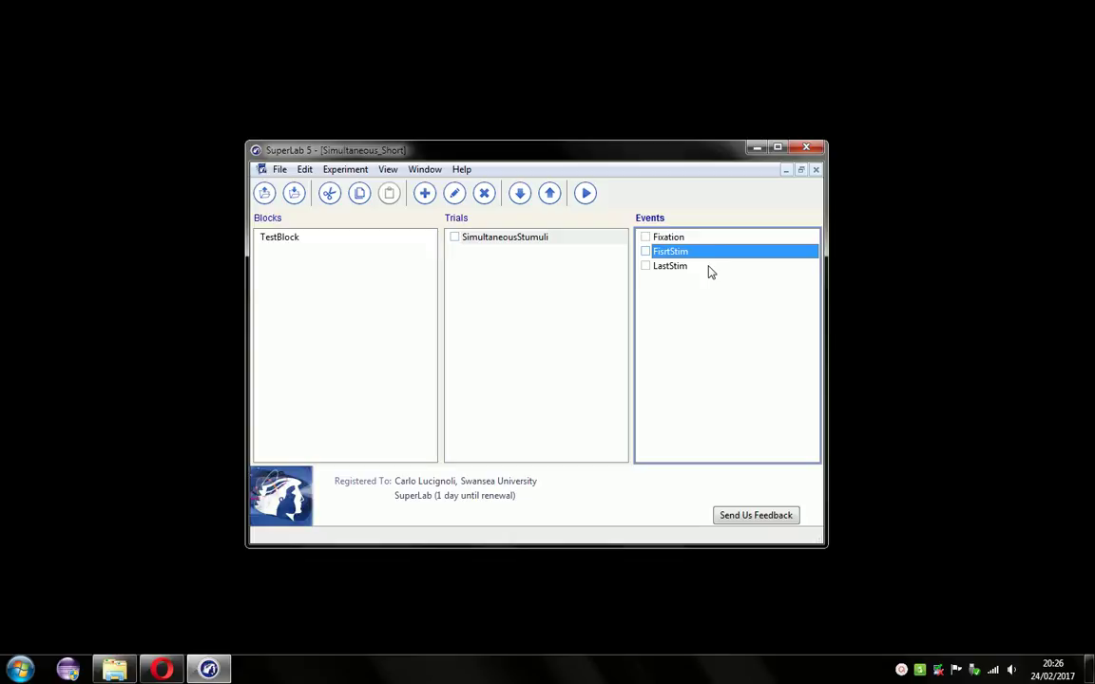
{"action": "left_click", "coordinate": [708, 270]}
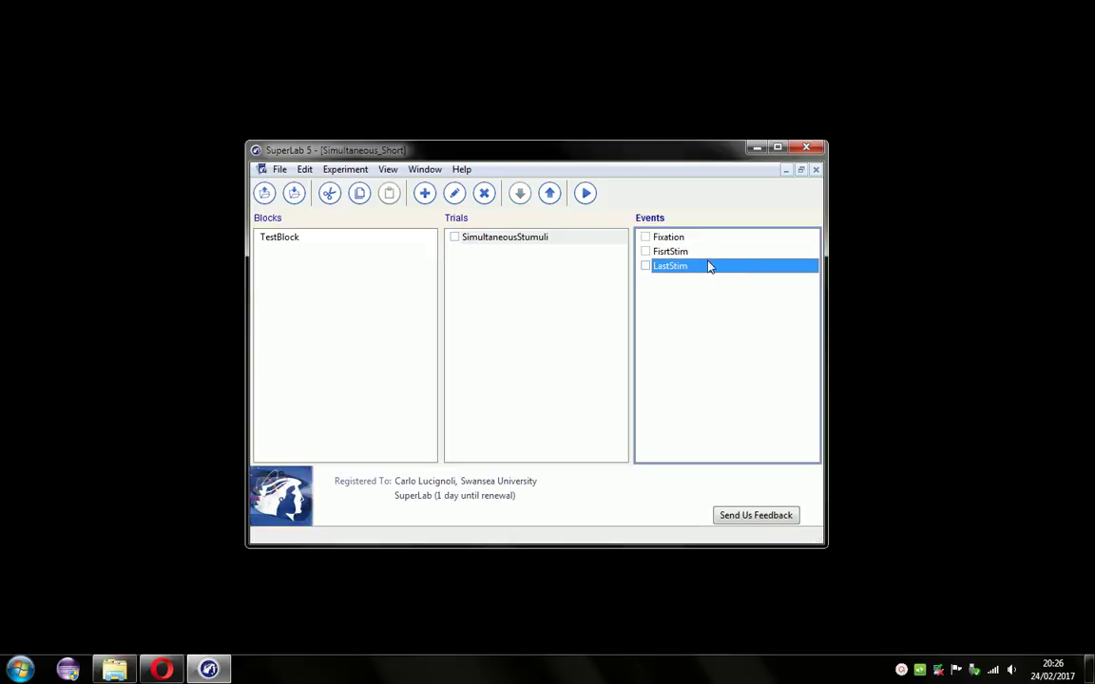
{"action": "left_click", "coordinate": [706, 254]}
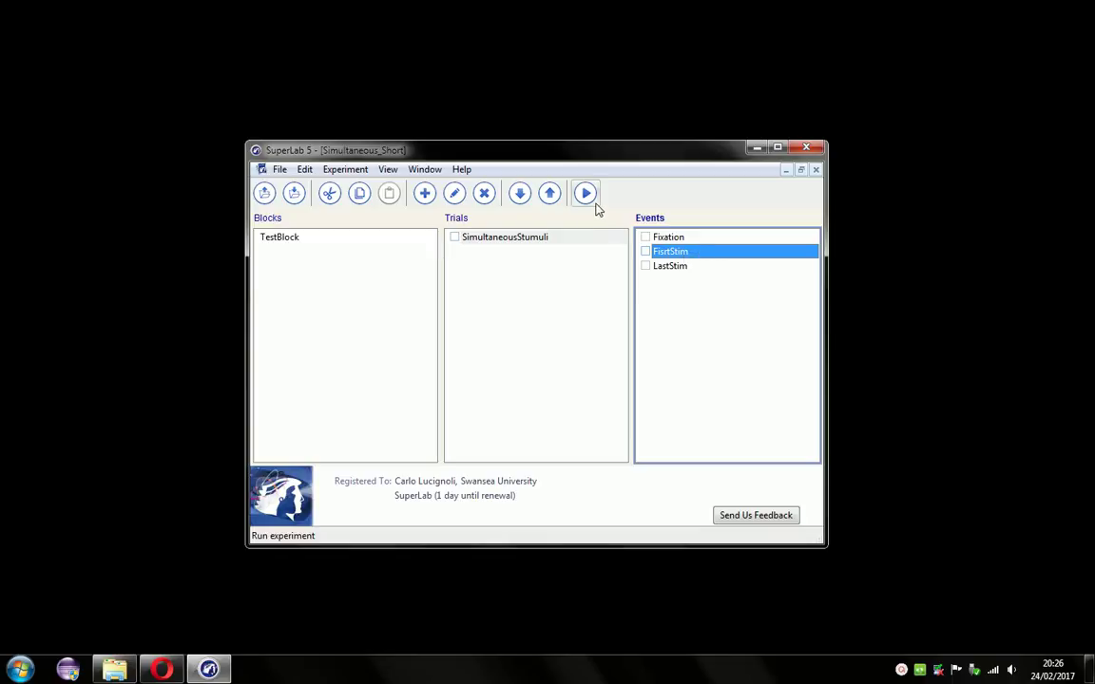
{"action": "left_click", "coordinate": [695, 242]}
{"action": "left_click", "coordinate": [699, 253]}
{"action": "left_click", "coordinate": [695, 269]}
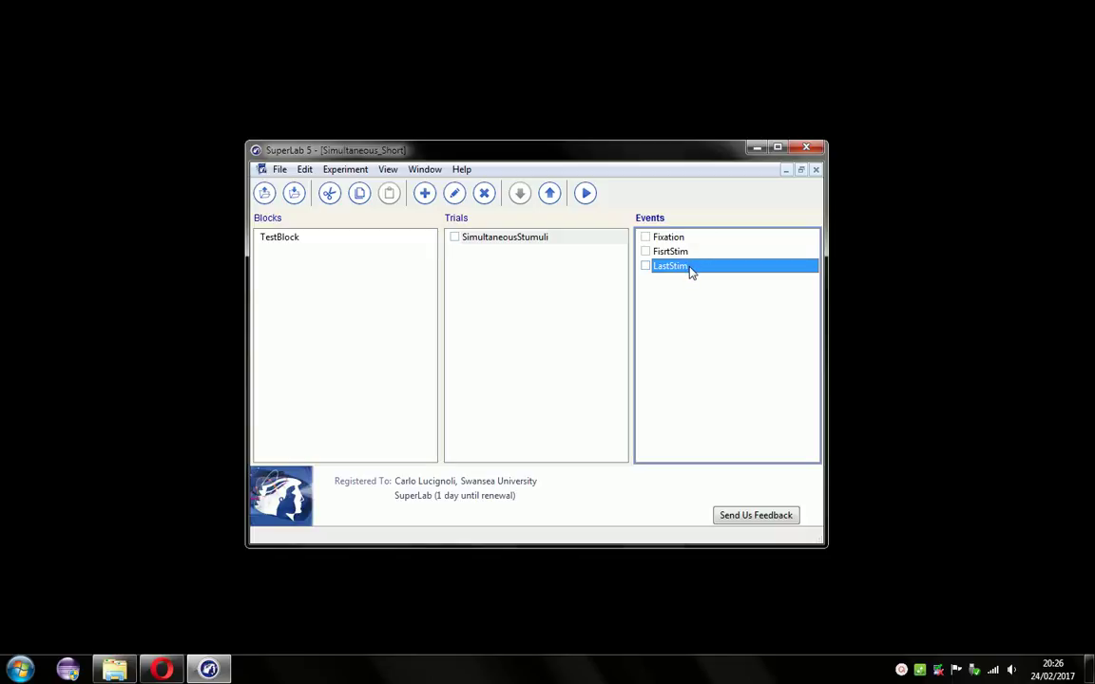
Run the experiment, saving collected data as the default SuperLab Data File.txt.
{"action": "left_click", "coordinate": [586, 195]}
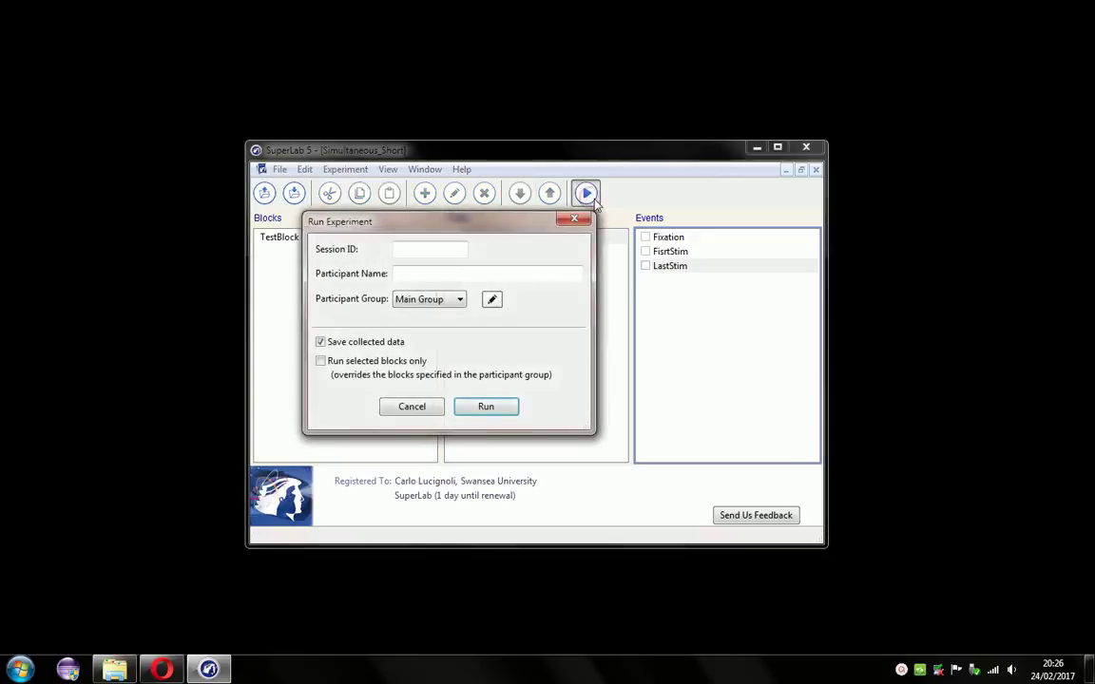
{"action": "key", "text": "Return"}
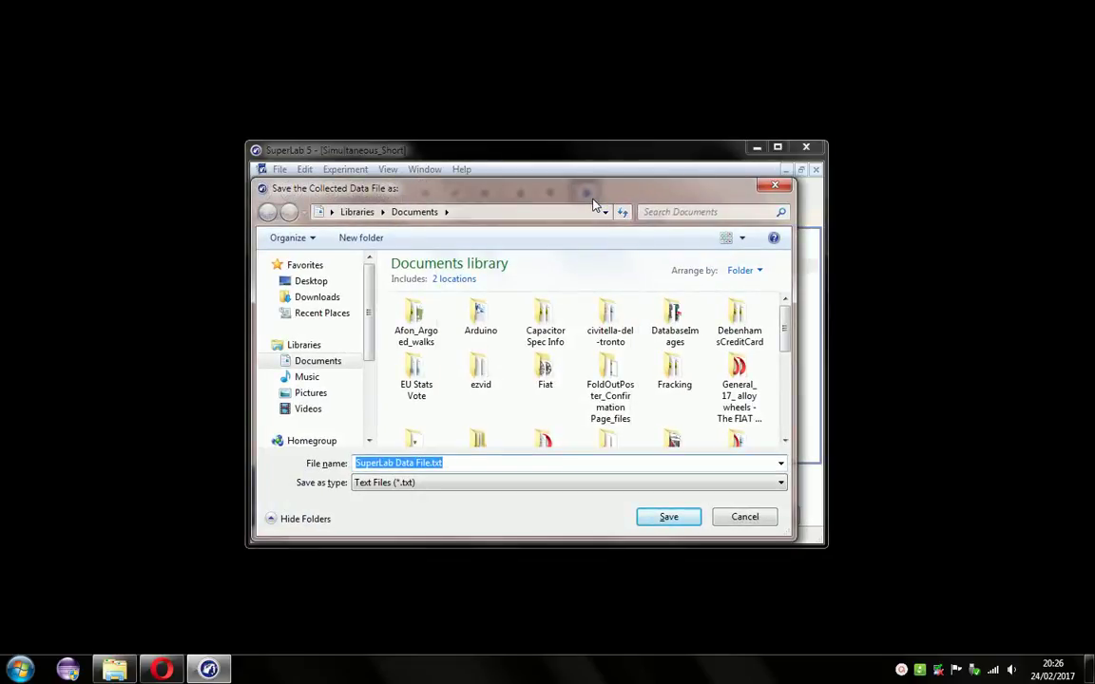
{"action": "key", "text": "Return"}
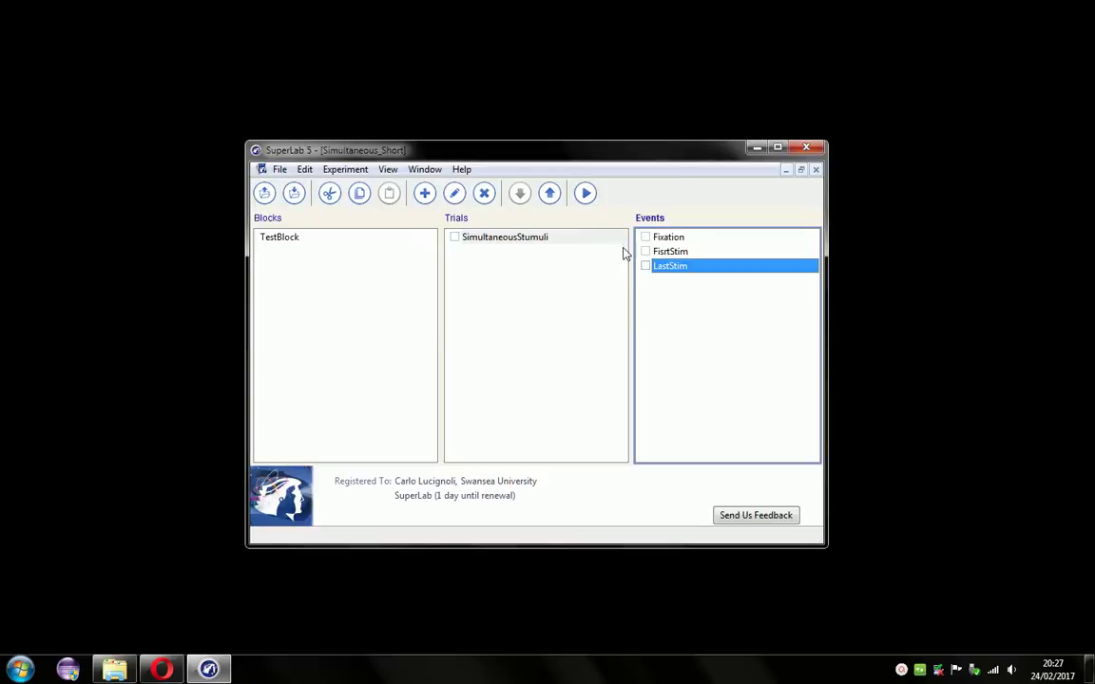
Turn off 'Erase screen before presenting stimulus' for LastStim's text and save the event.
{"action": "double_click", "coordinate": [692, 273]}
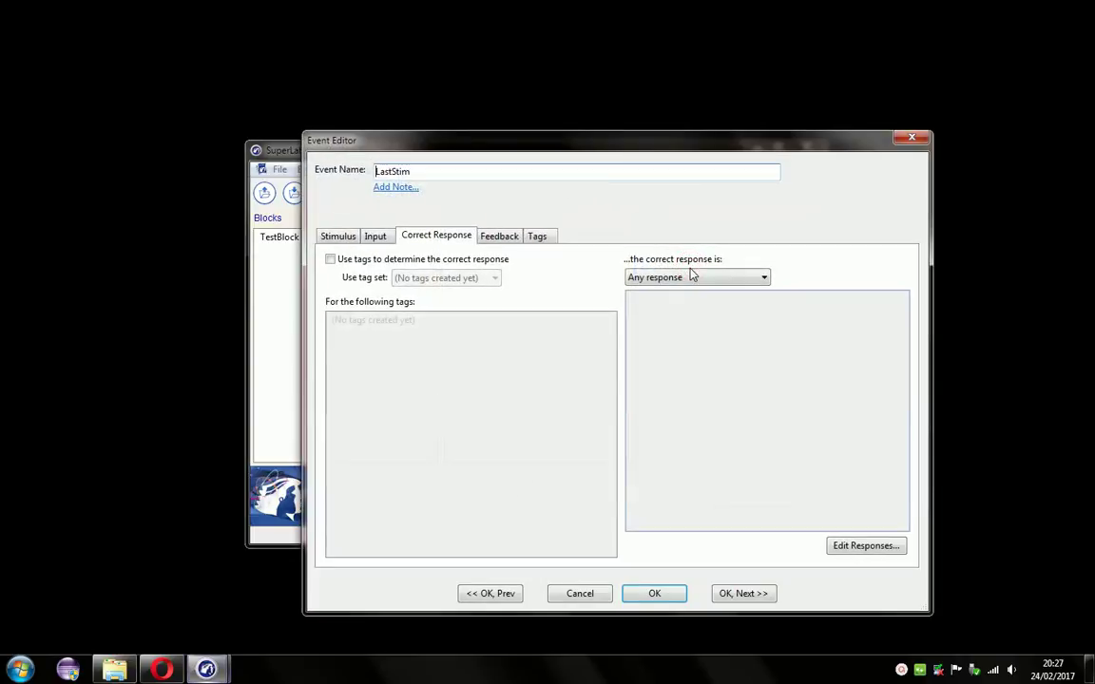
{"action": "left_click", "coordinate": [338, 237]}
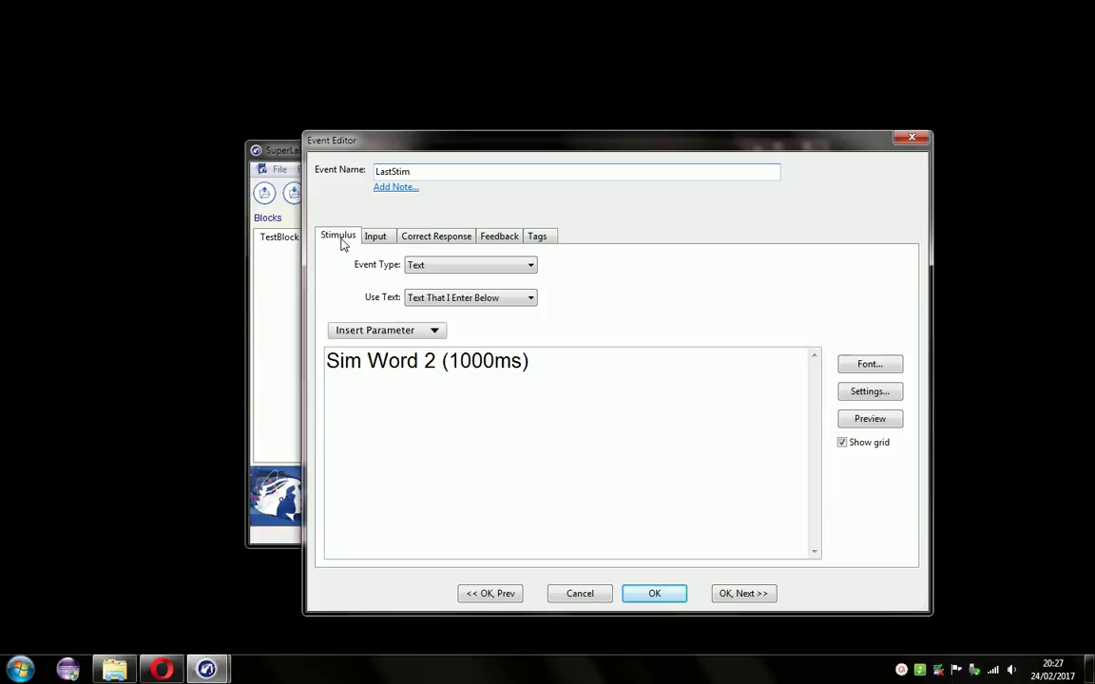
{"action": "left_click", "coordinate": [843, 391]}
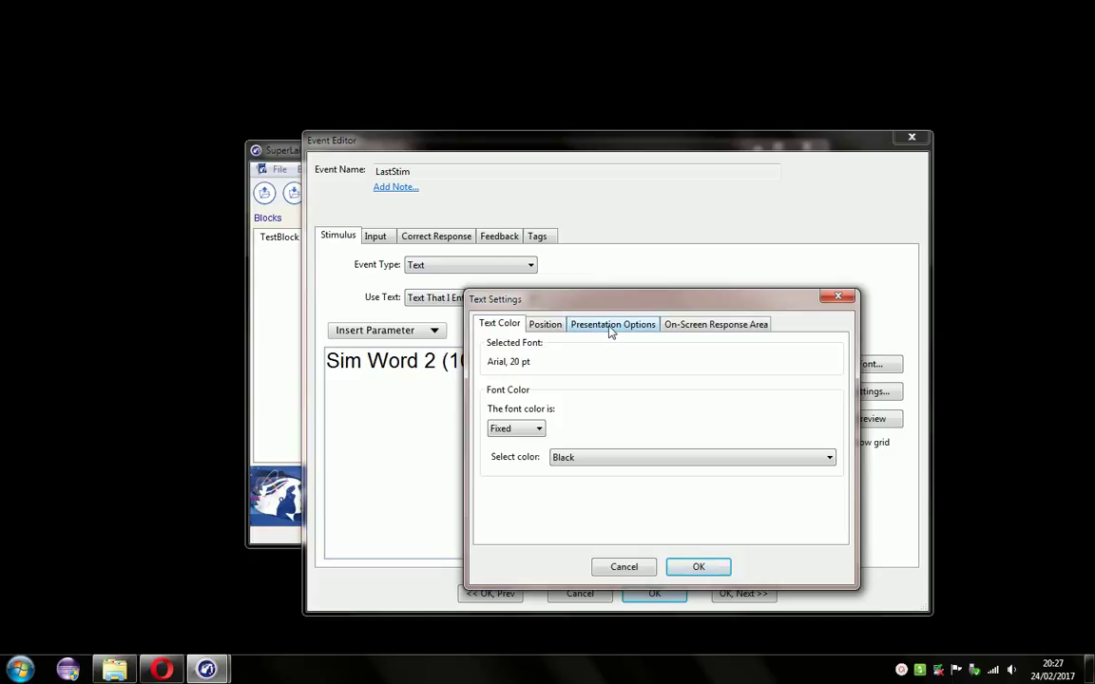
{"action": "left_click", "coordinate": [611, 326]}
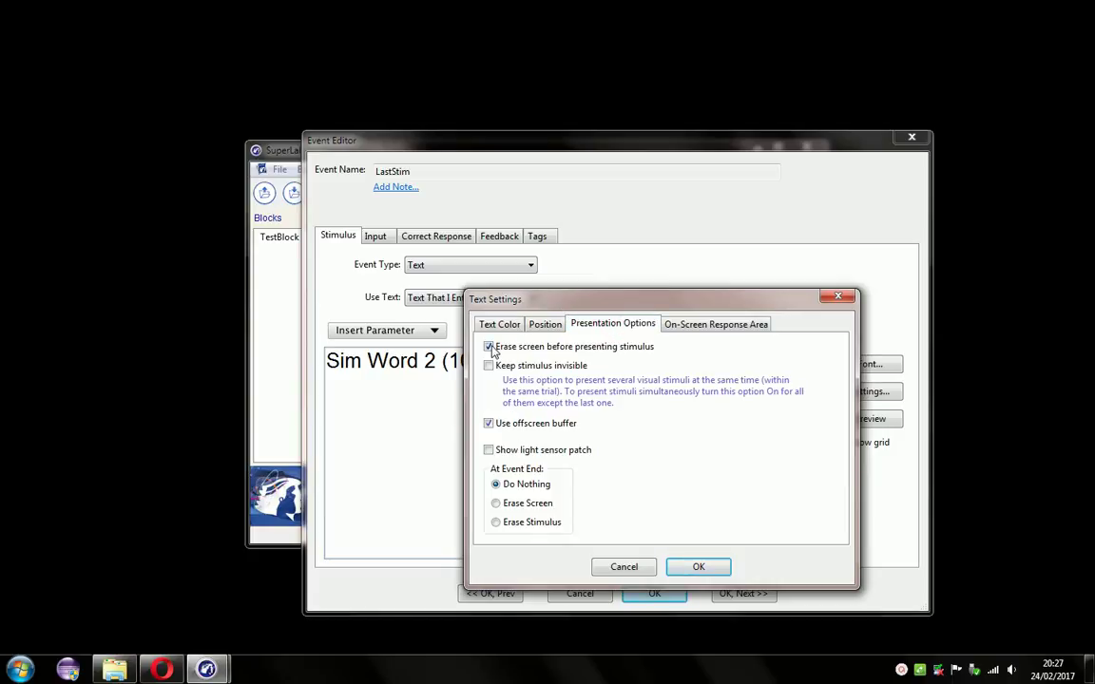
{"action": "left_click", "coordinate": [489, 348]}
{"action": "left_click", "coordinate": [697, 568]}
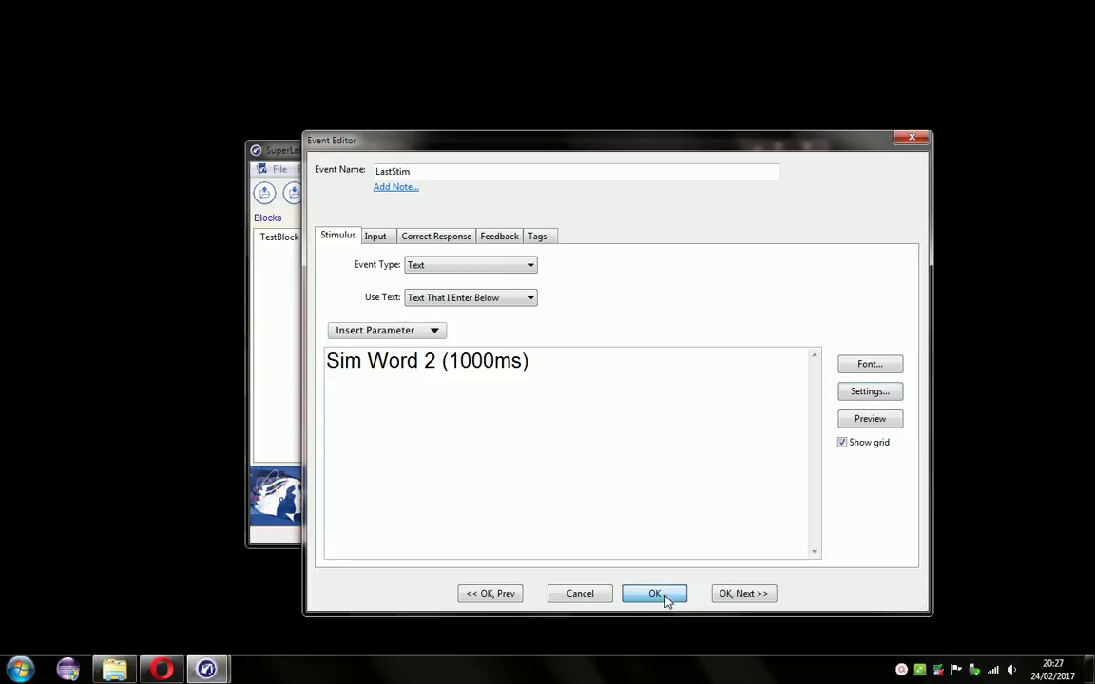
{"action": "left_click", "coordinate": [667, 599]}
Run the experiment again, replacing the existing SuperLab data file.
{"action": "left_click", "coordinate": [586, 193]}
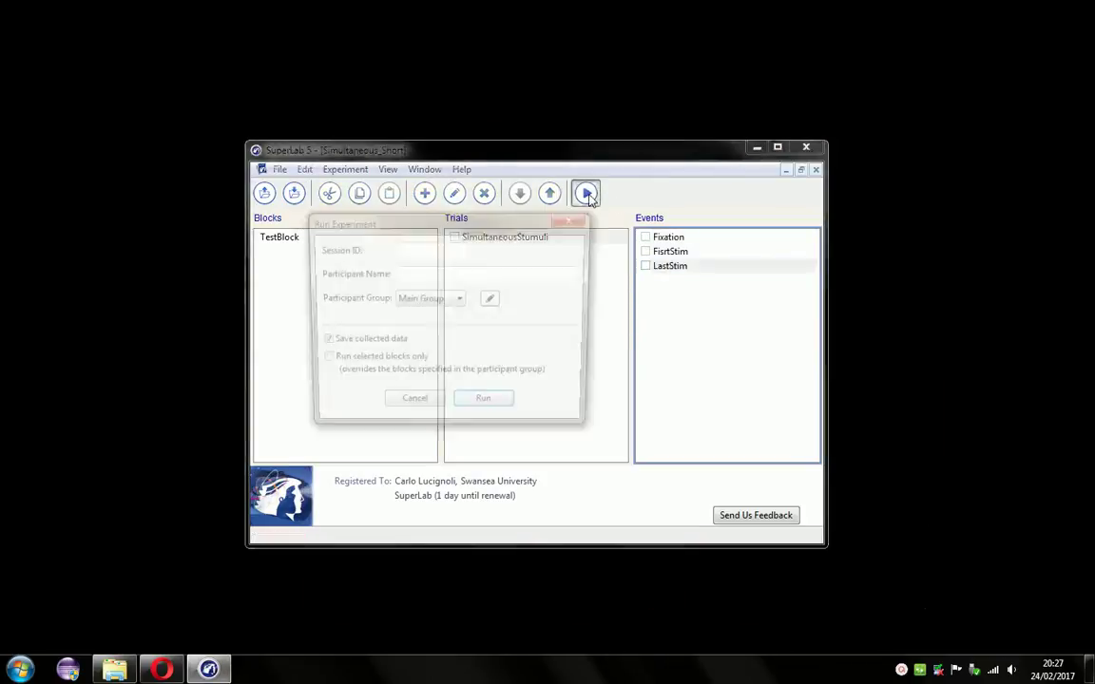
{"action": "key", "text": "Escape"}
{"action": "key", "text": "End"}
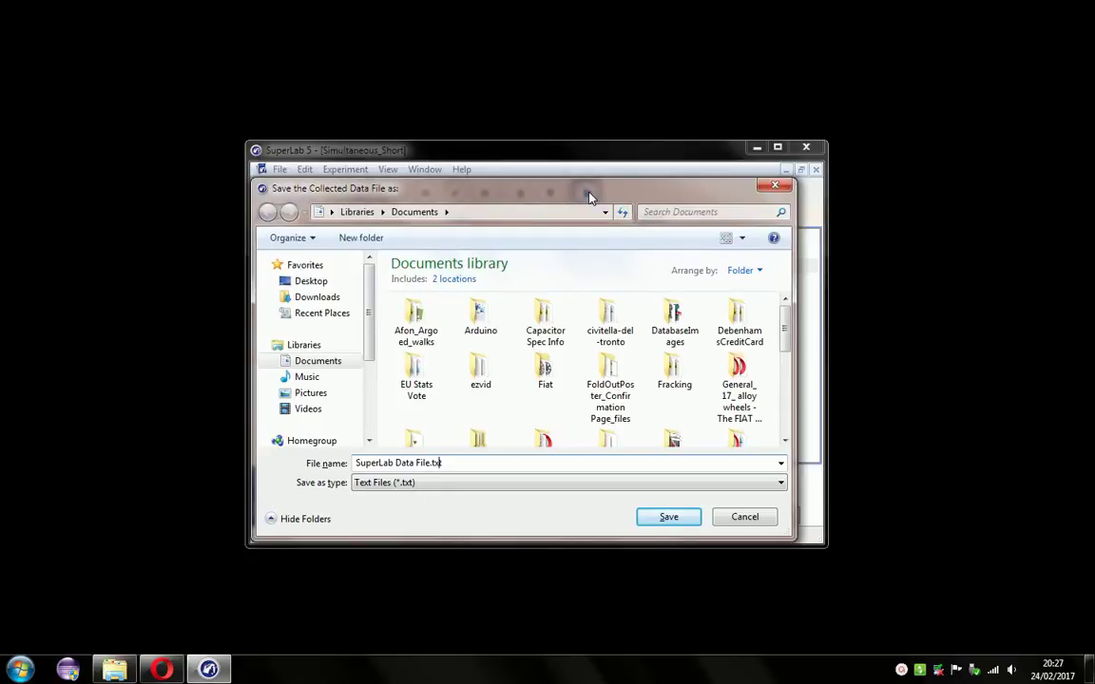
{"action": "left_click", "coordinate": [646, 519]}
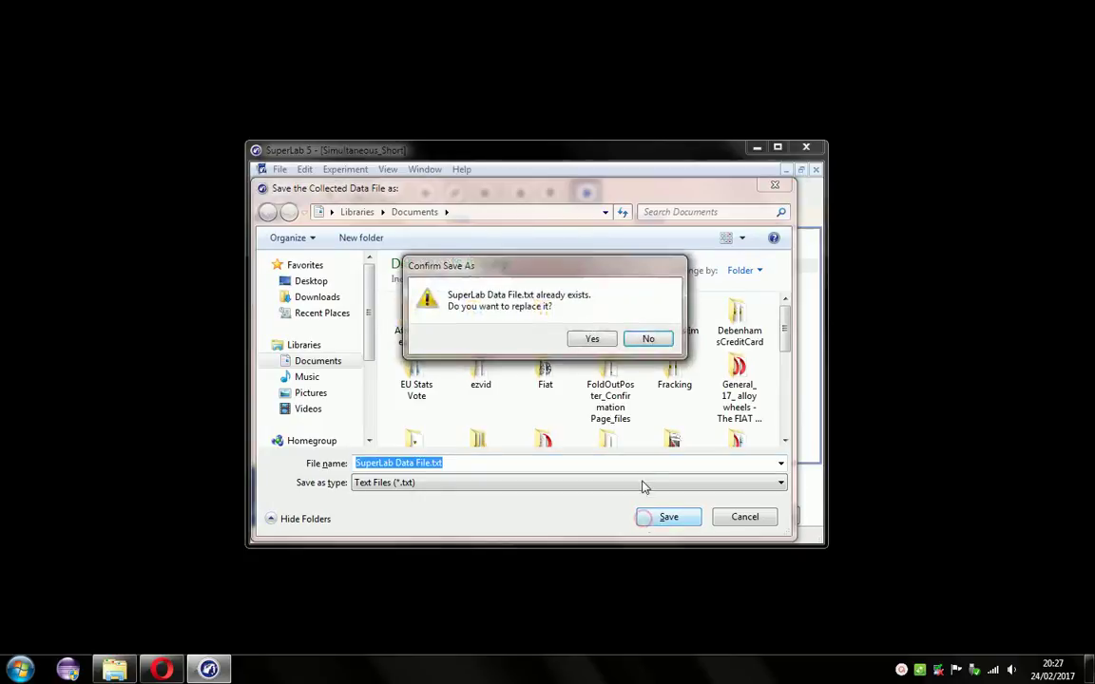
{"action": "left_click", "coordinate": [590, 341]}
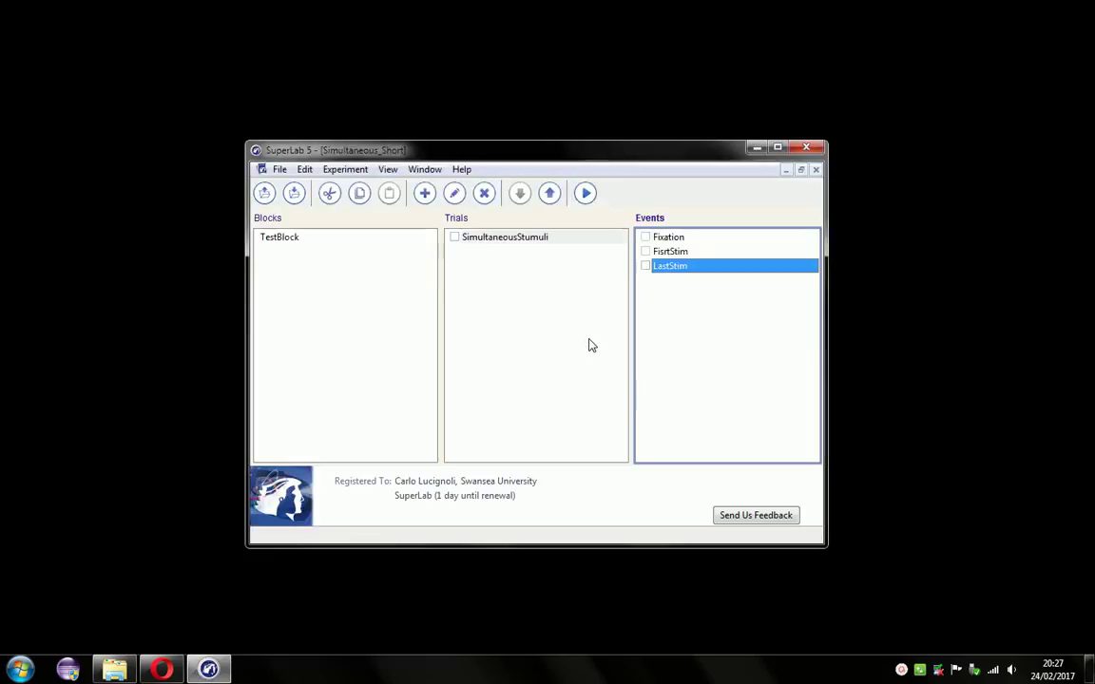
Review the FisrtStim and LastStim events after the test run.
{"action": "left_click", "coordinate": [673, 252]}
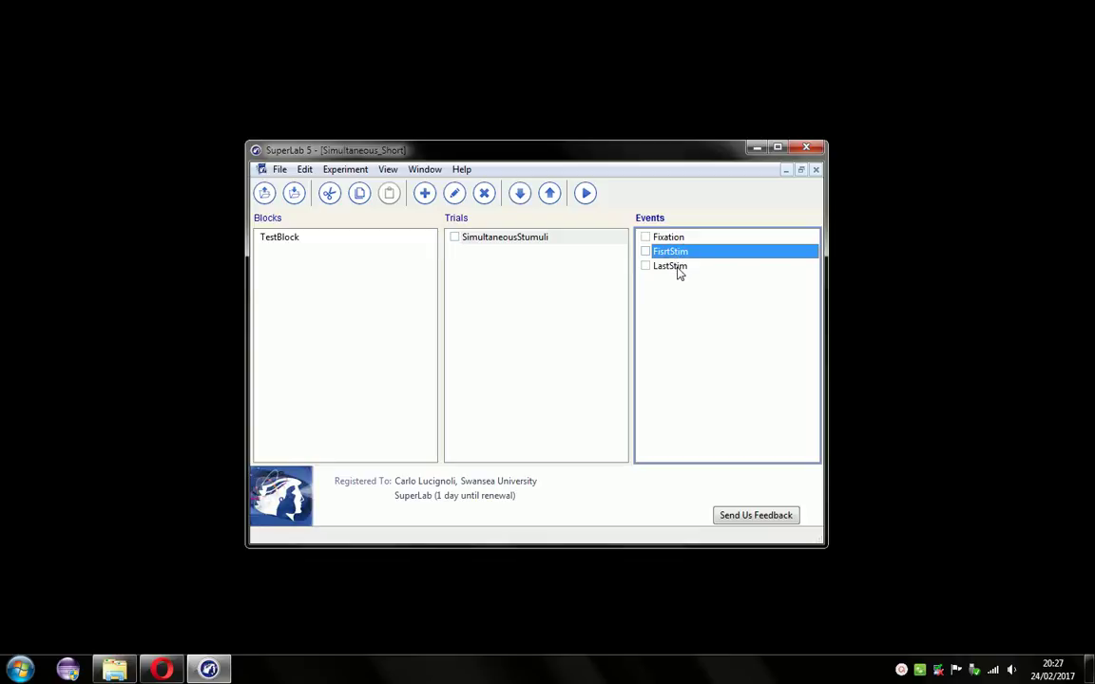
{"action": "left_click", "coordinate": [678, 270]}
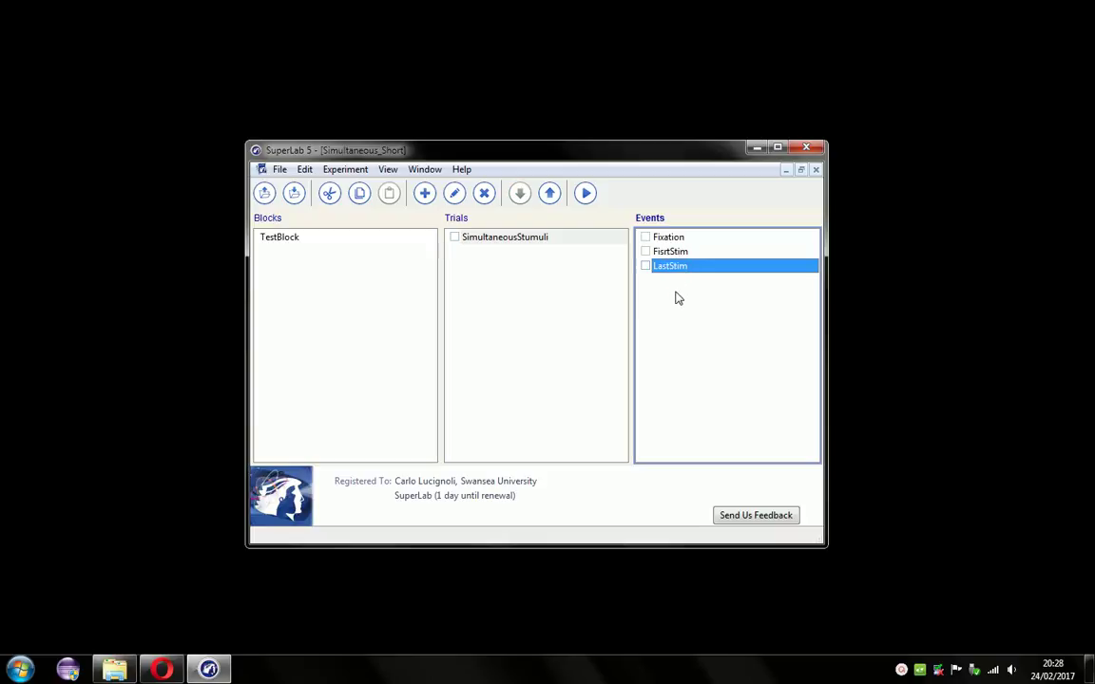
{"action": "left_click", "coordinate": [677, 297]}
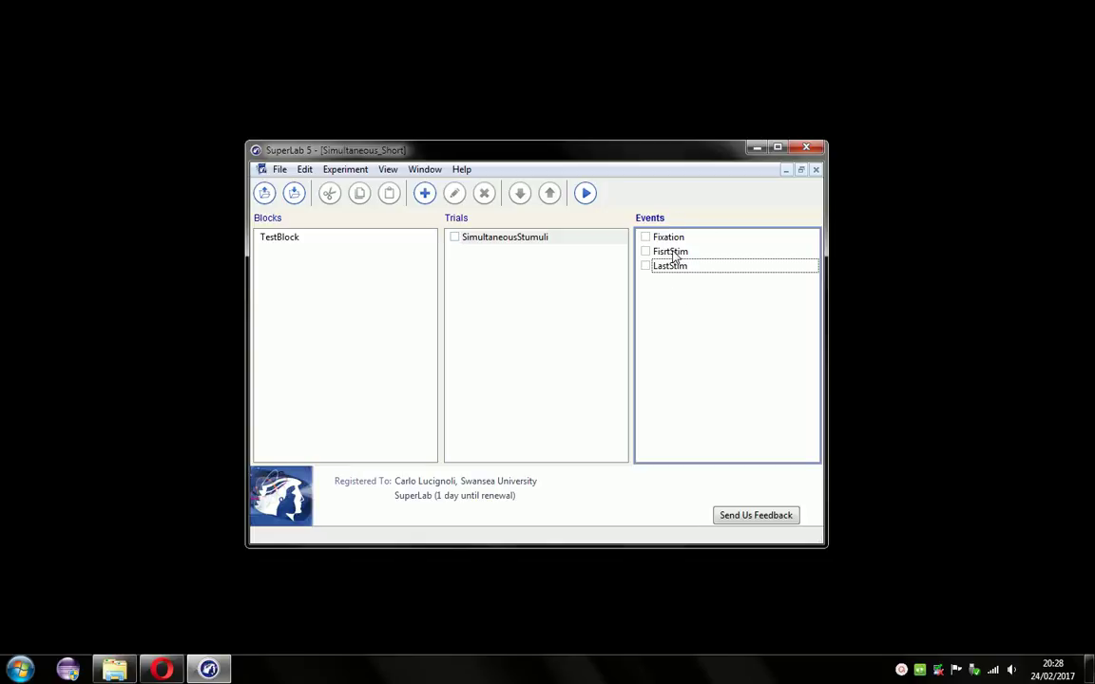
{"action": "double_click", "coordinate": [671, 252]}
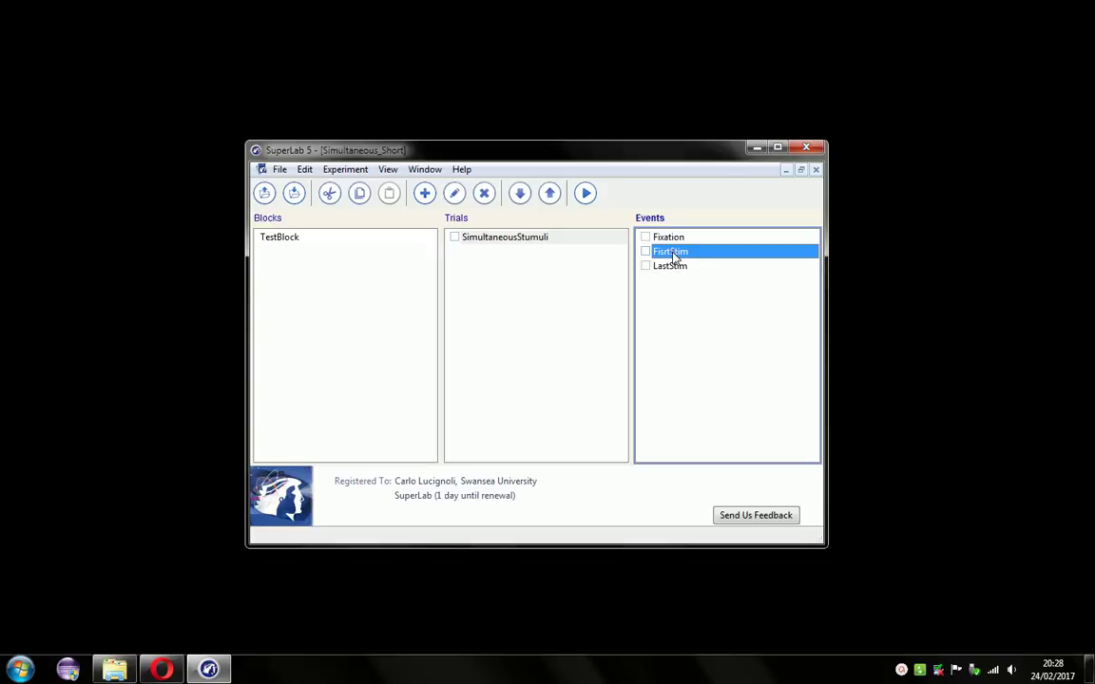
{"action": "left_click", "coordinate": [375, 235]}
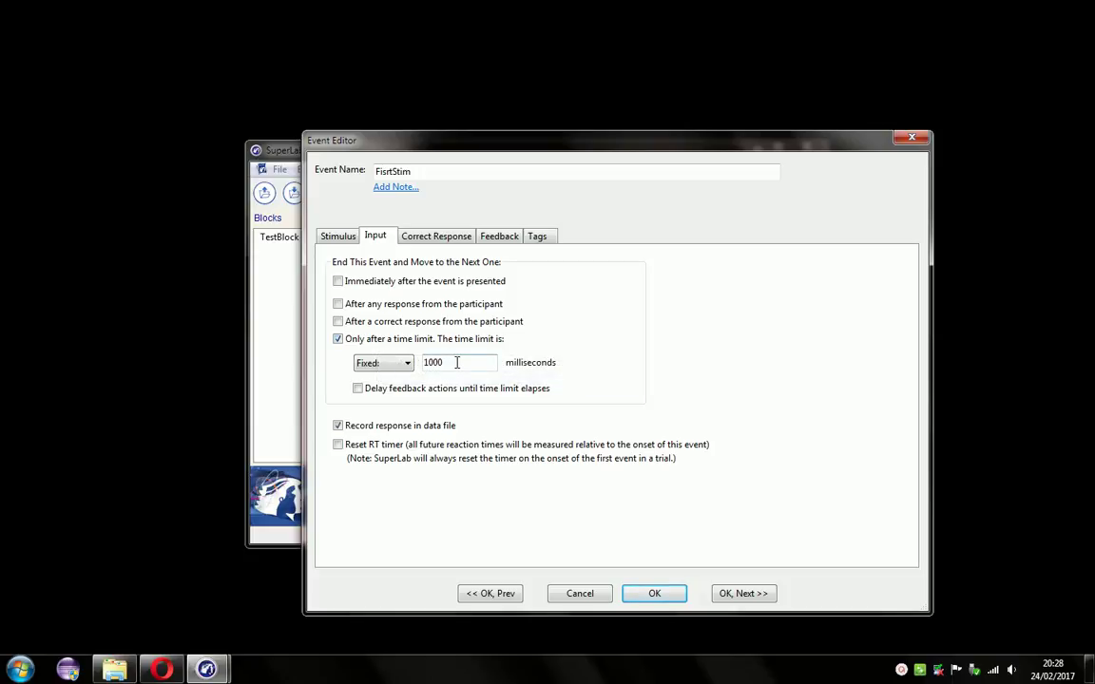
{"action": "left_click", "coordinate": [580, 593]}
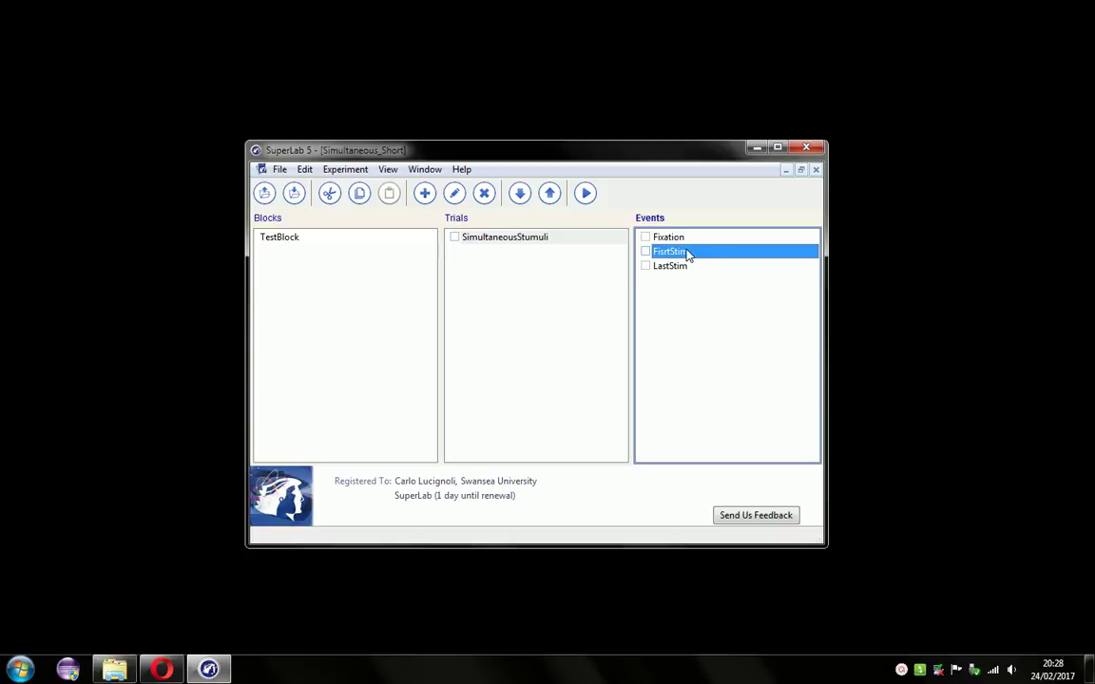
{"action": "left_click", "coordinate": [681, 269]}
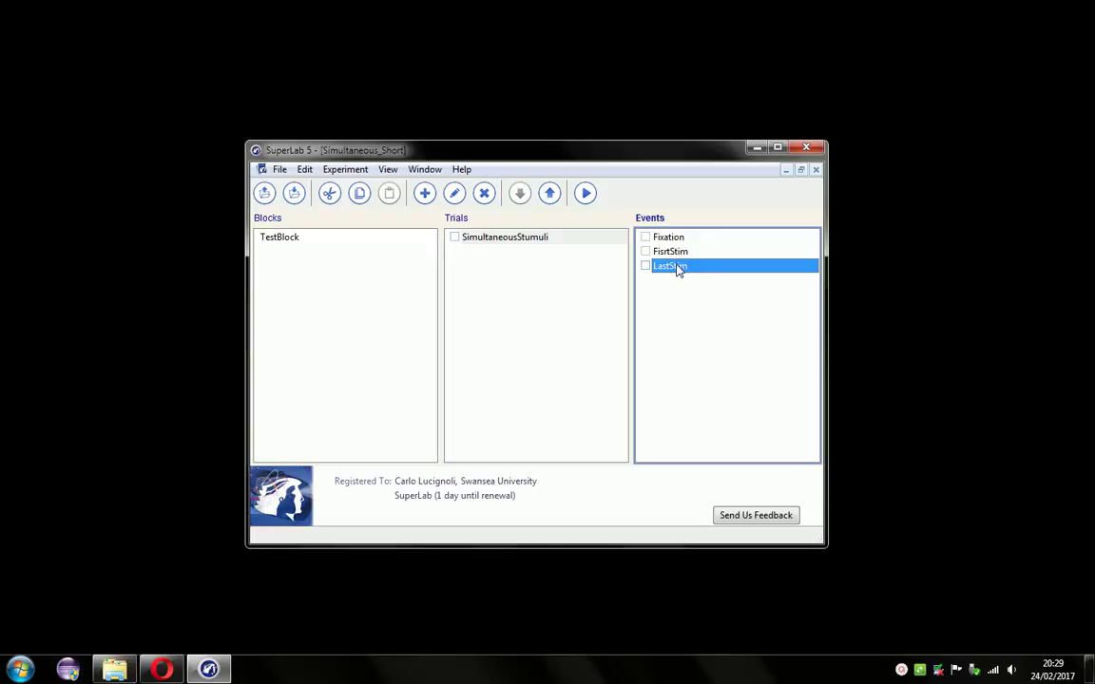
Turn on 'Keep stimulus invisible' for FisrtStim's text and save the event.
{"action": "left_click", "coordinate": [680, 253]}
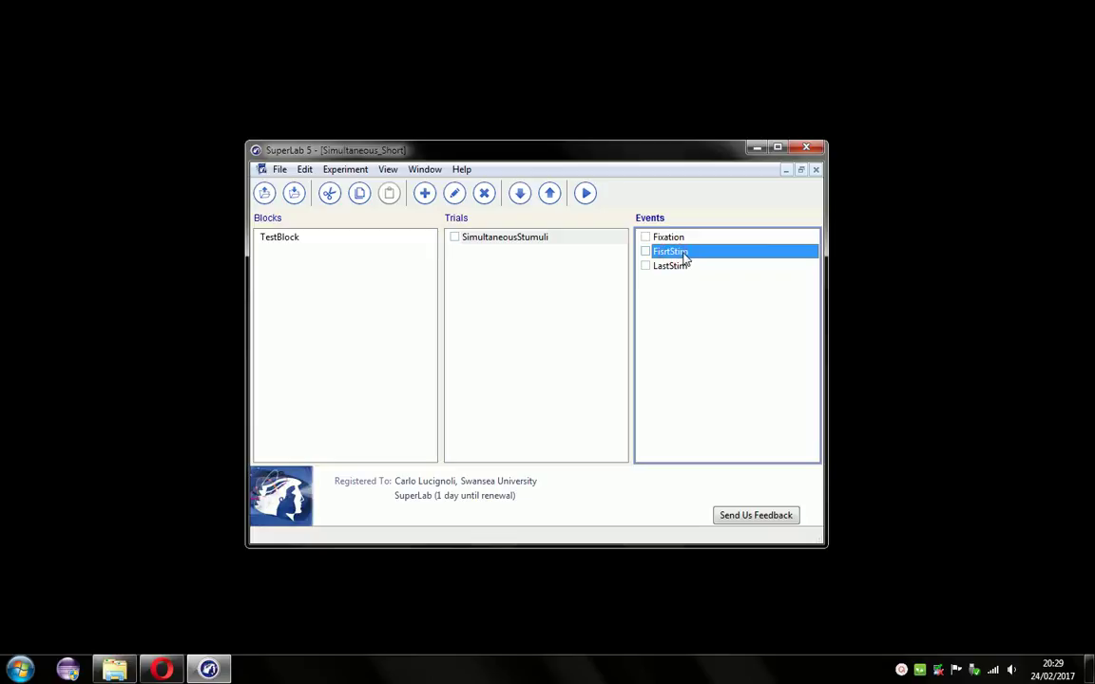
{"action": "double_click", "coordinate": [697, 254]}
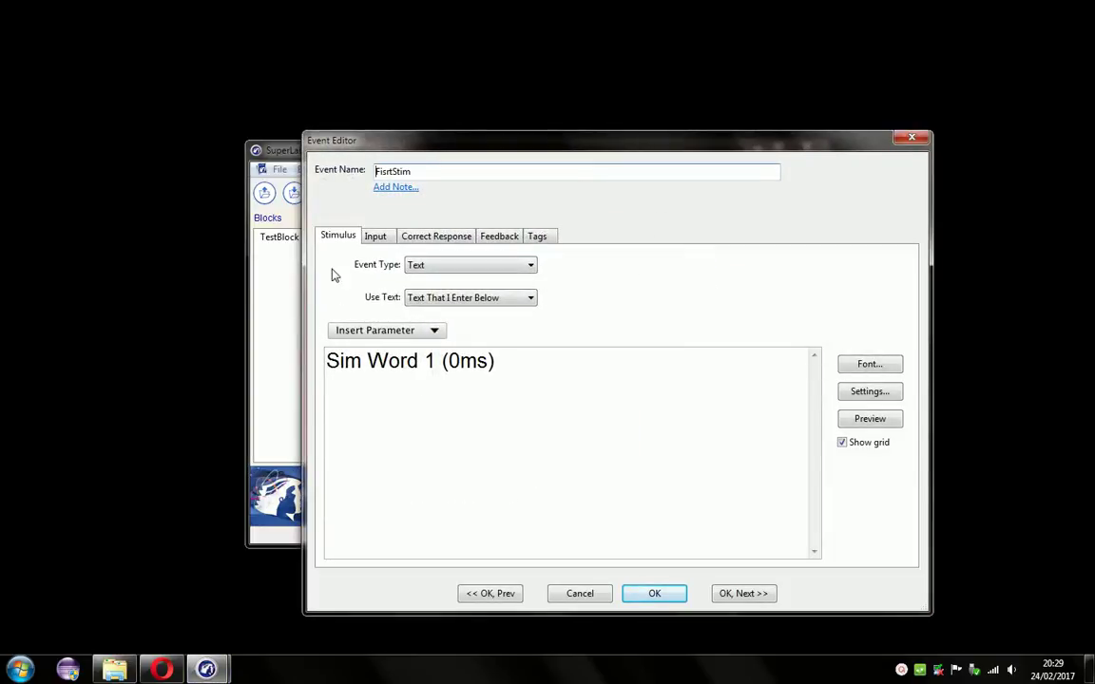
{"action": "left_click", "coordinate": [866, 394]}
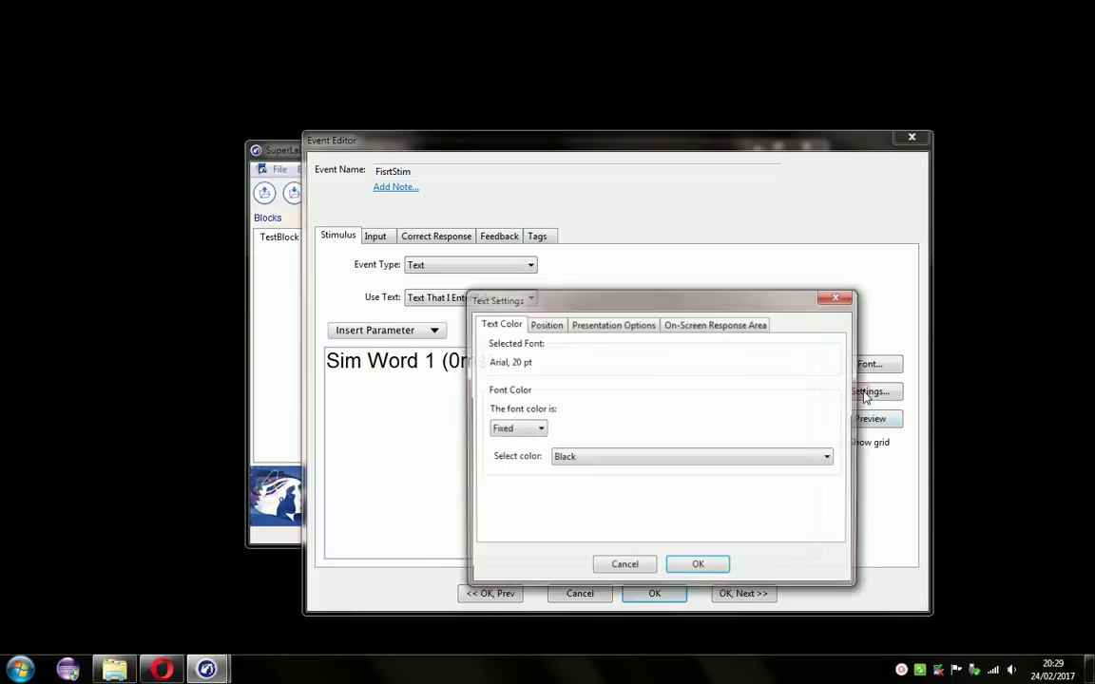
{"action": "left_click", "coordinate": [596, 328]}
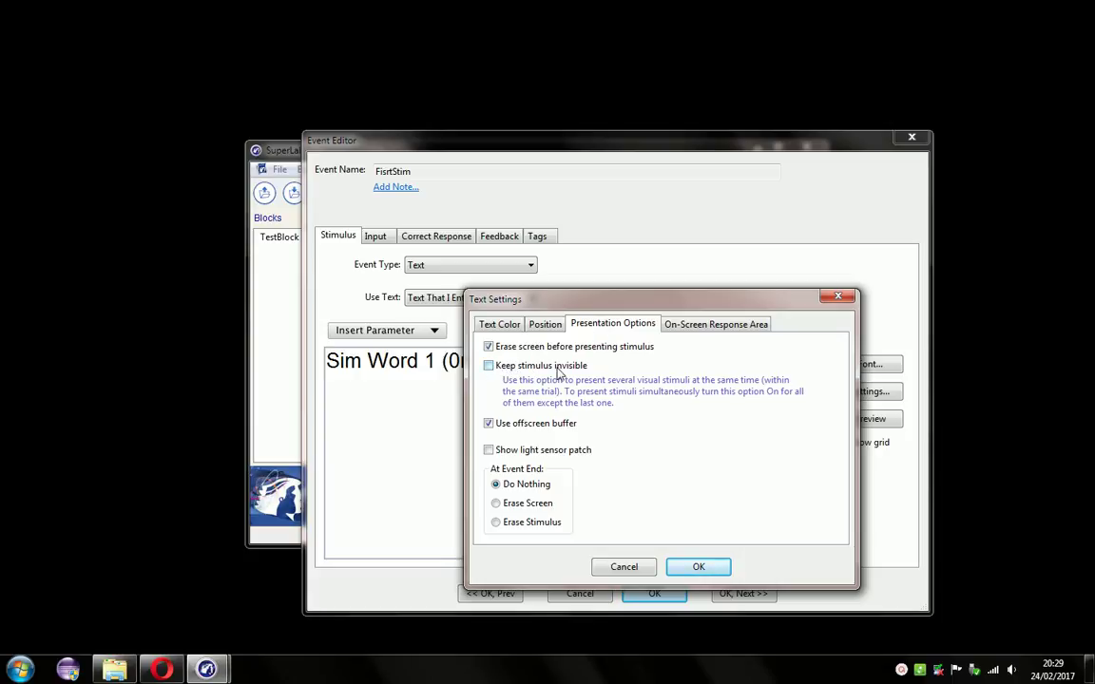
{"action": "left_click", "coordinate": [489, 370]}
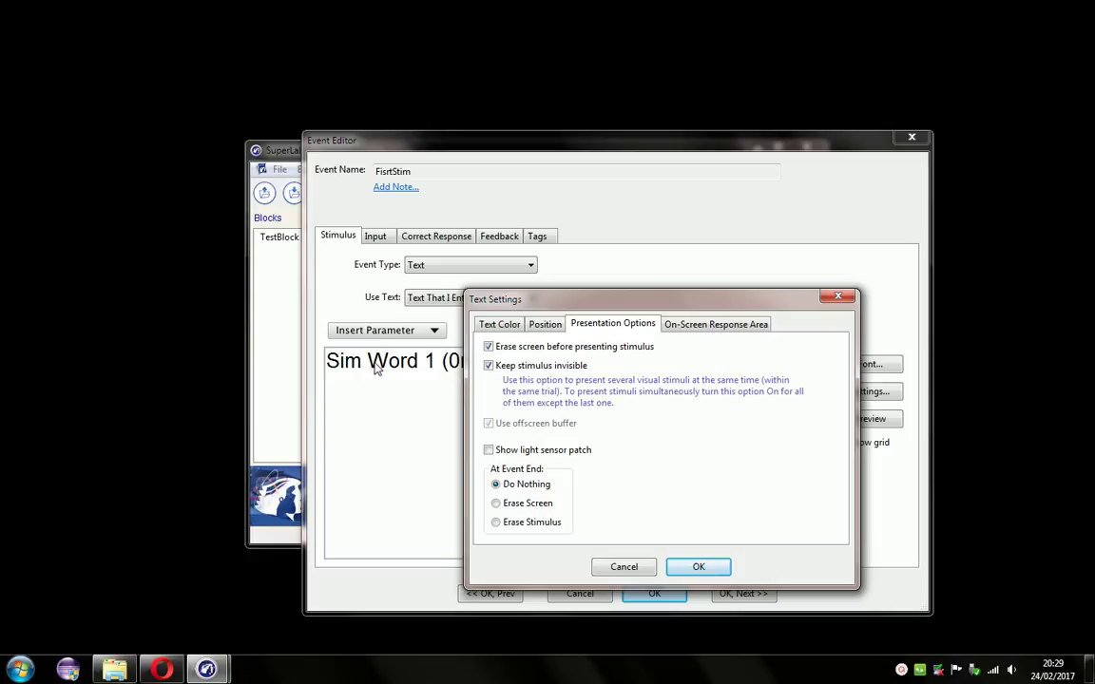
{"action": "left_click", "coordinate": [699, 568]}
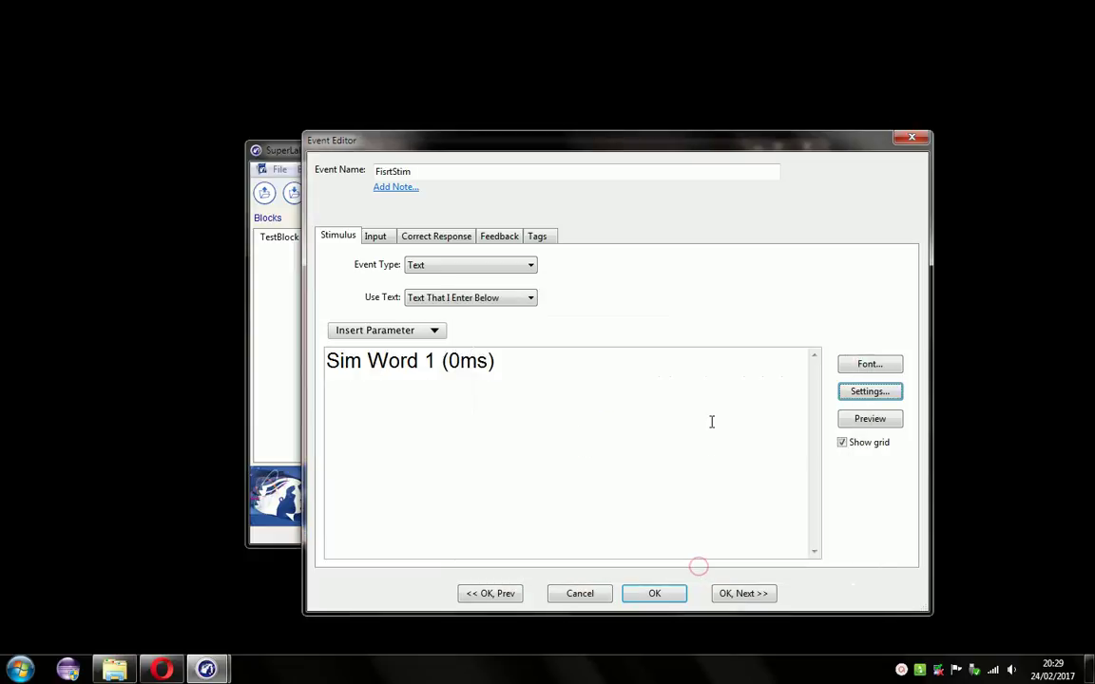
{"action": "left_click", "coordinate": [663, 597]}
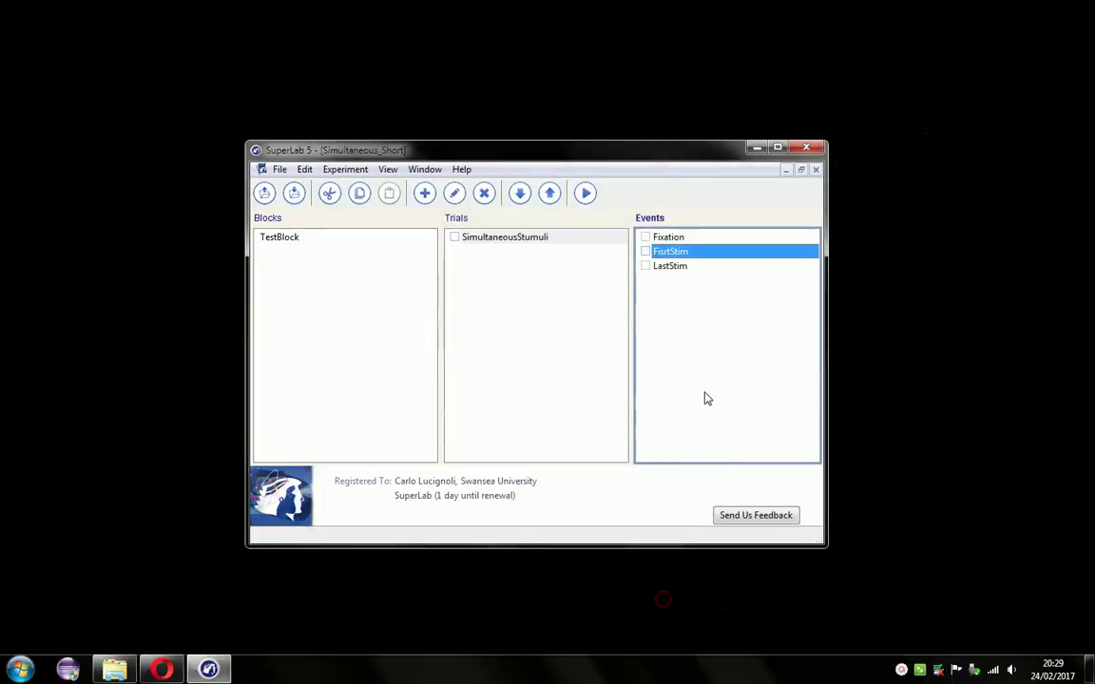
{"action": "left_click", "coordinate": [676, 269]}
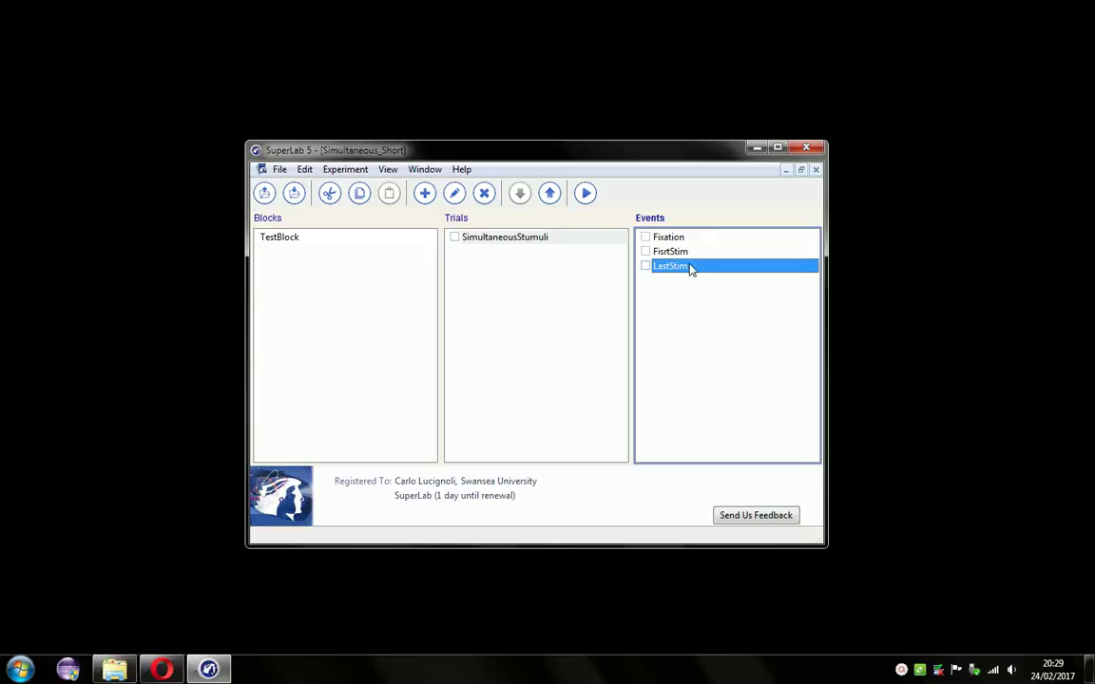
{"action": "left_click", "coordinate": [691, 253]}
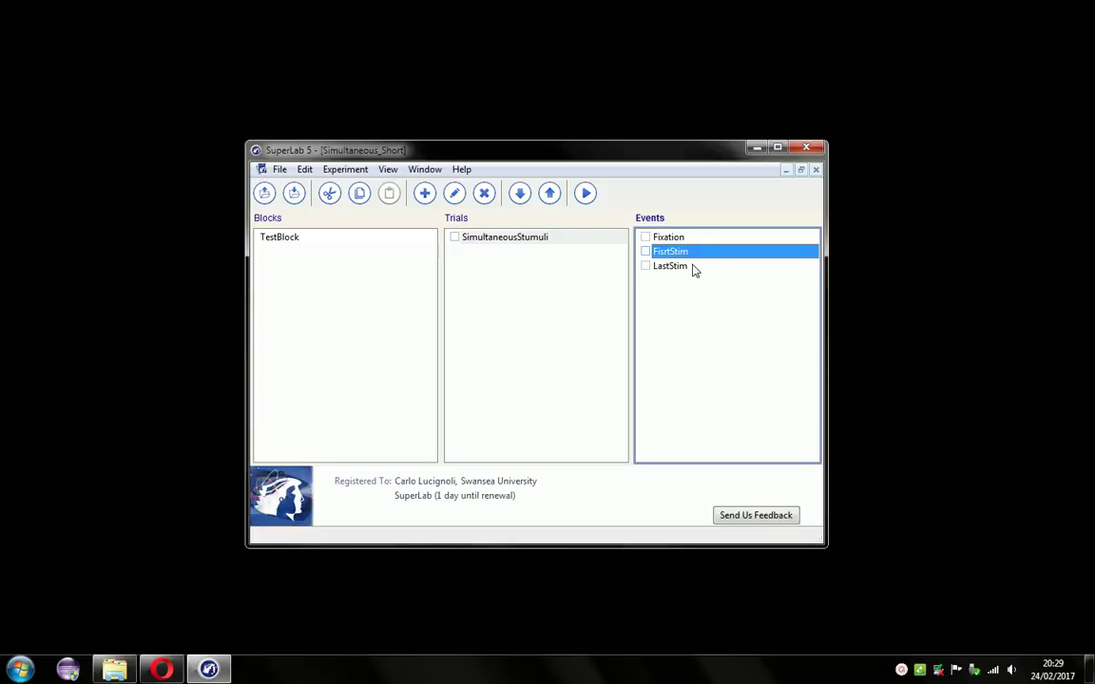
{"action": "left_click", "coordinate": [692, 268]}
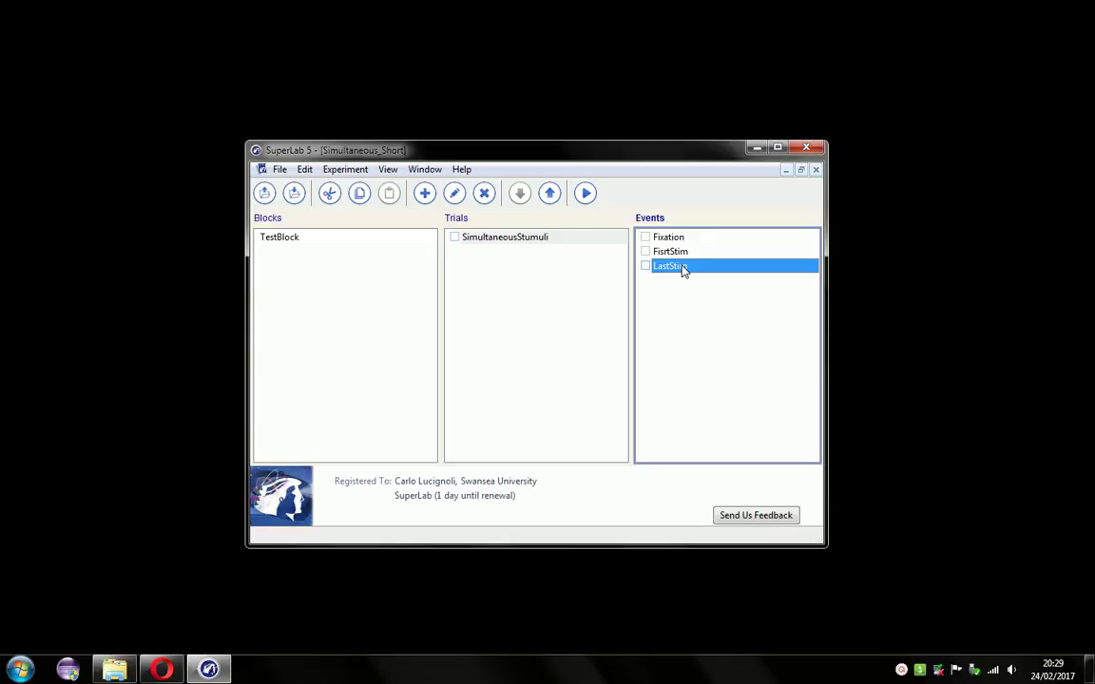
{"action": "left_click", "coordinate": [683, 240]}
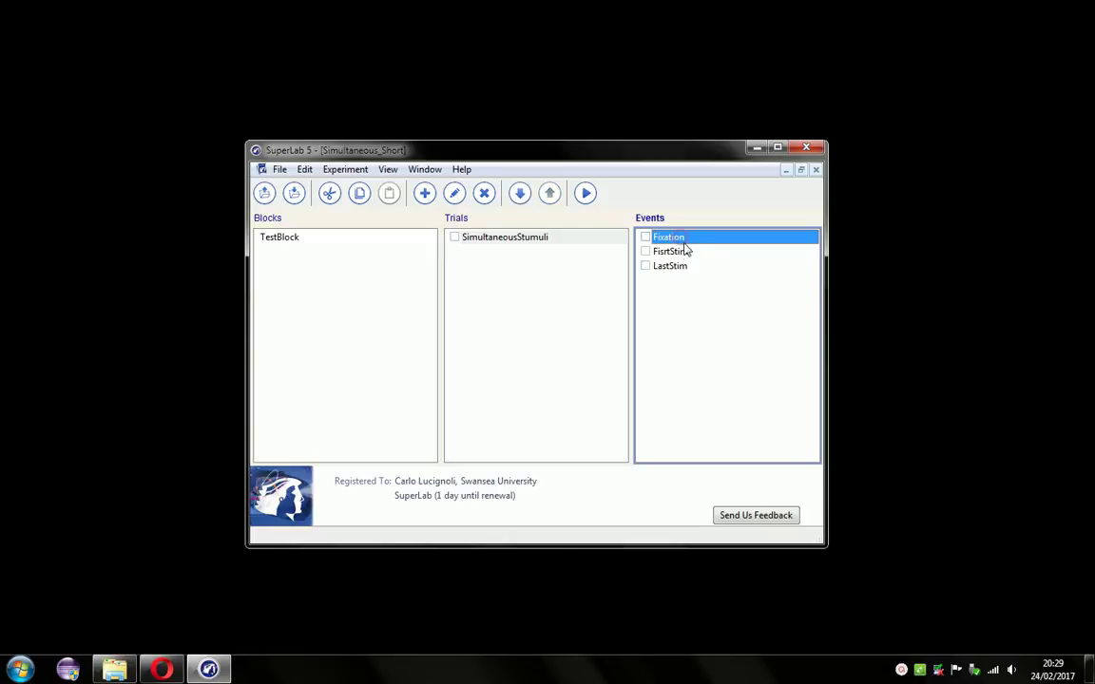
{"action": "left_click", "coordinate": [686, 251]}
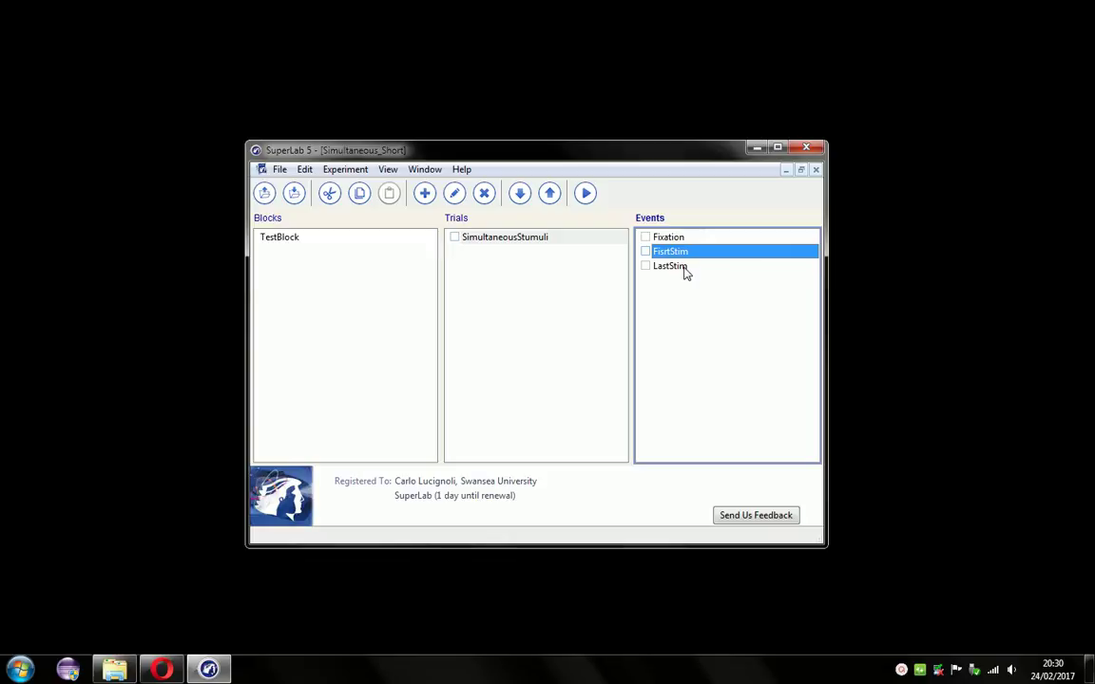
{"action": "left_click", "coordinate": [686, 269]}
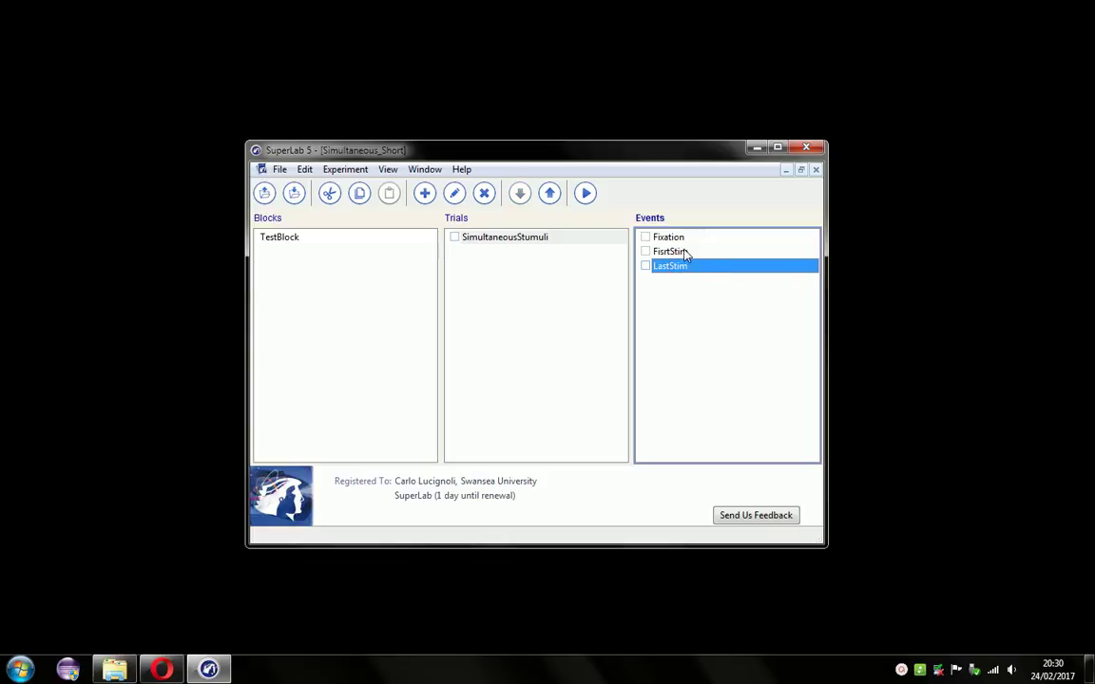
{"action": "left_click", "coordinate": [686, 251]}
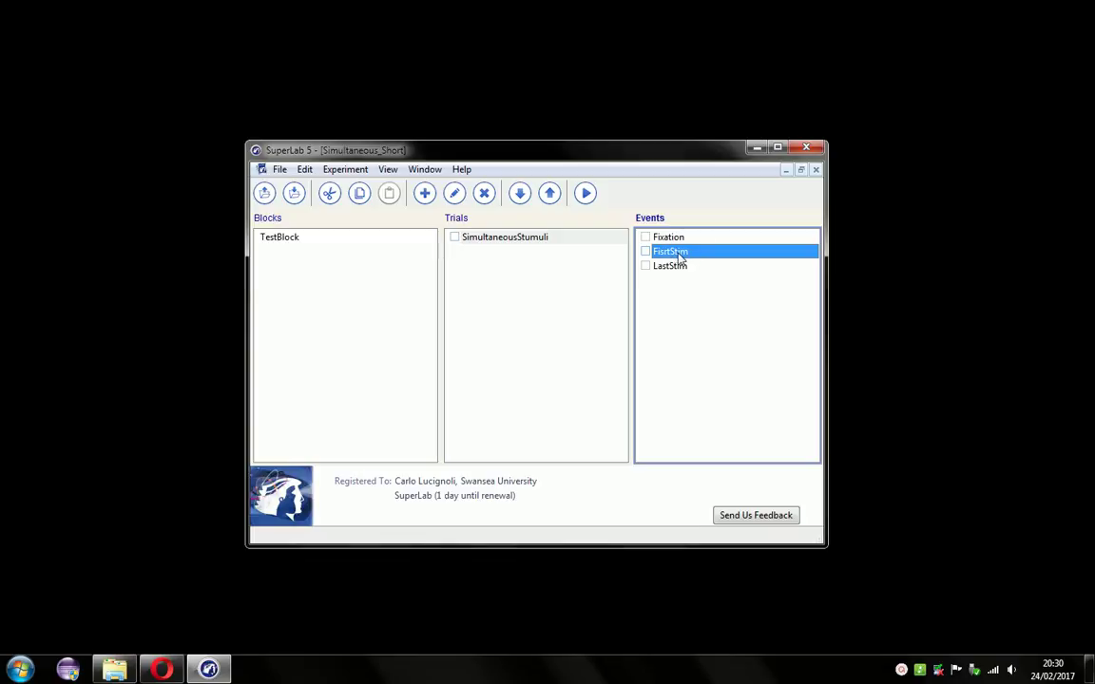
Test-run the experiment, saving data under the default SuperLab Data File.txt name.
{"action": "left_click", "coordinate": [588, 195]}
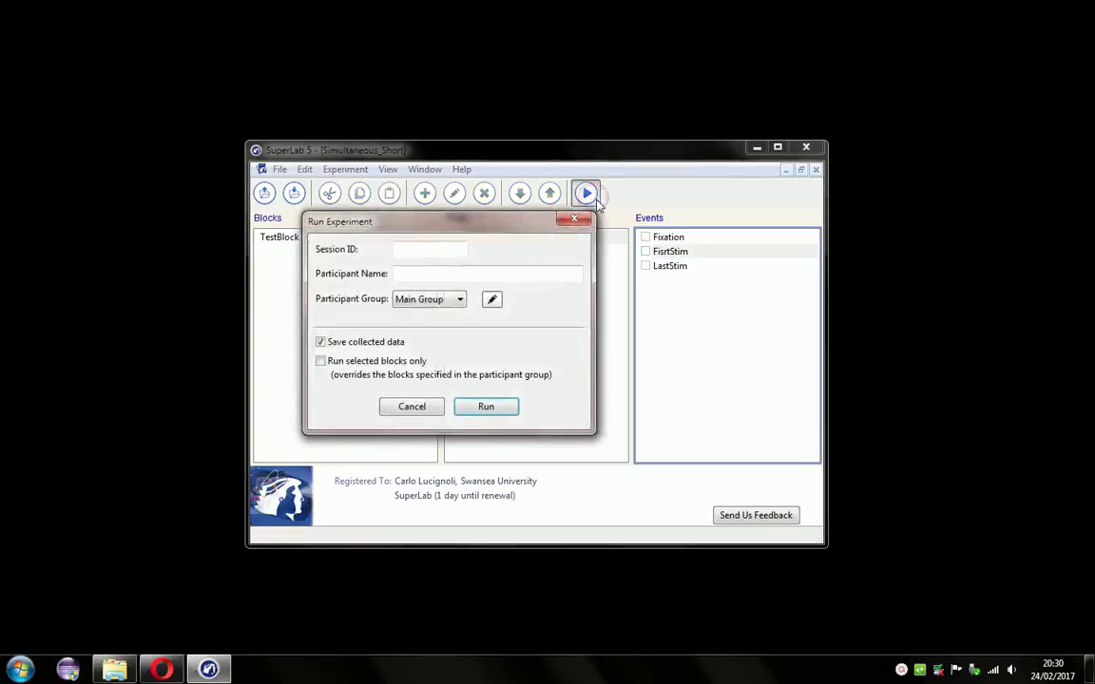
{"action": "key", "text": "Return"}
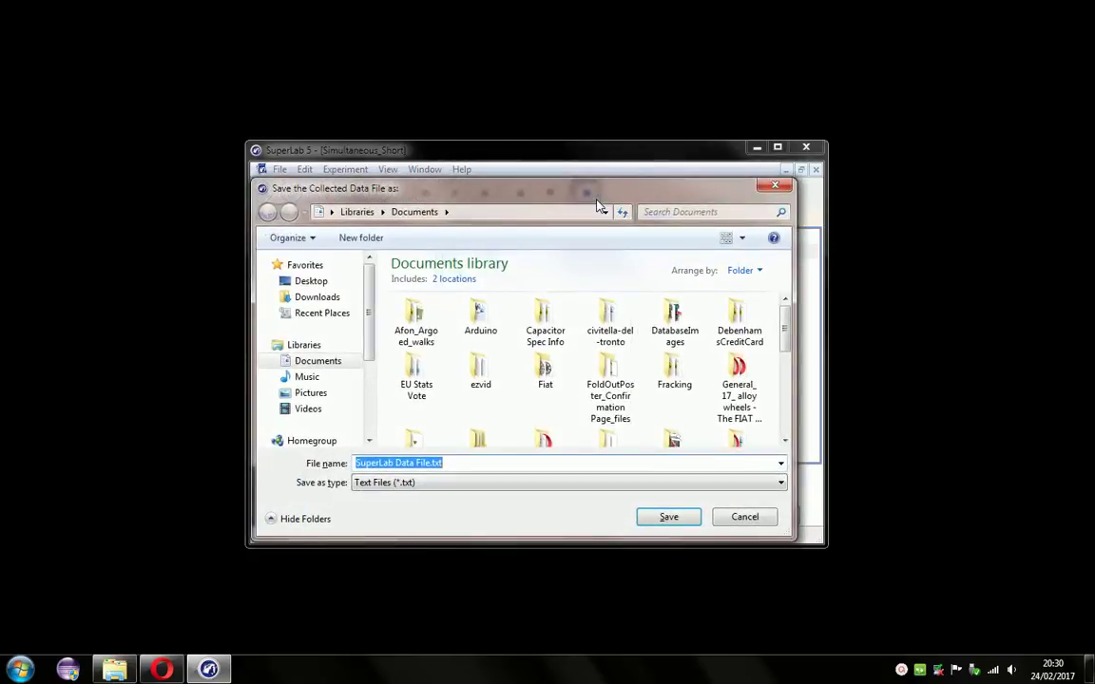
{"action": "key", "text": "Return"}
{"action": "key", "text": "Return"}
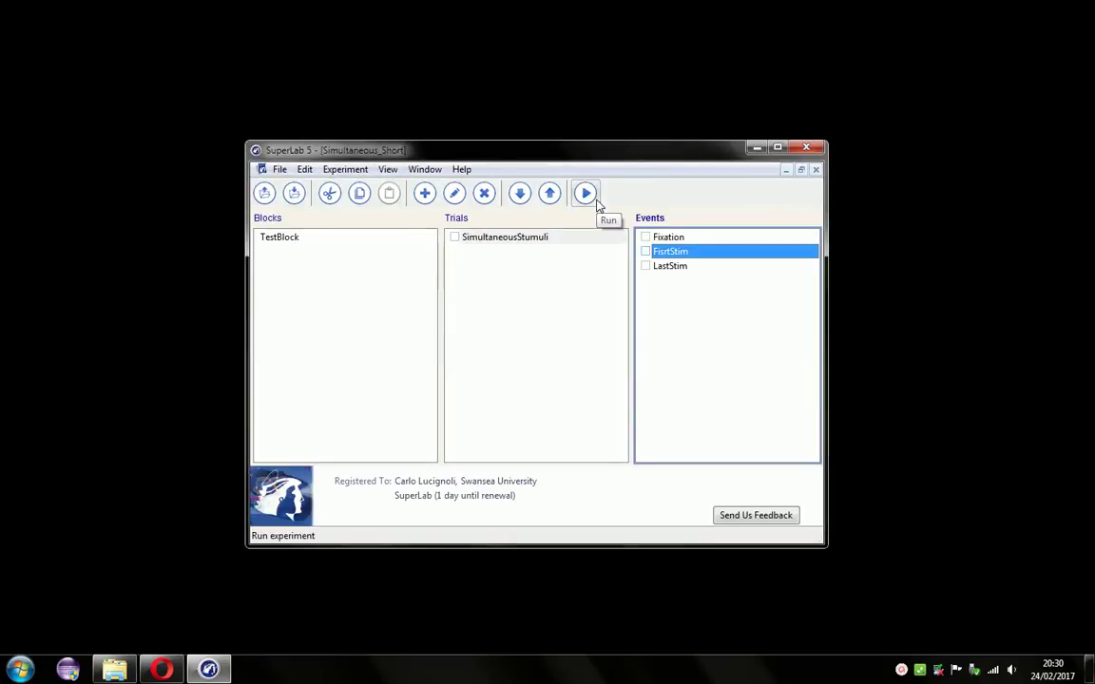
{"action": "double_click", "coordinate": [671, 252]}
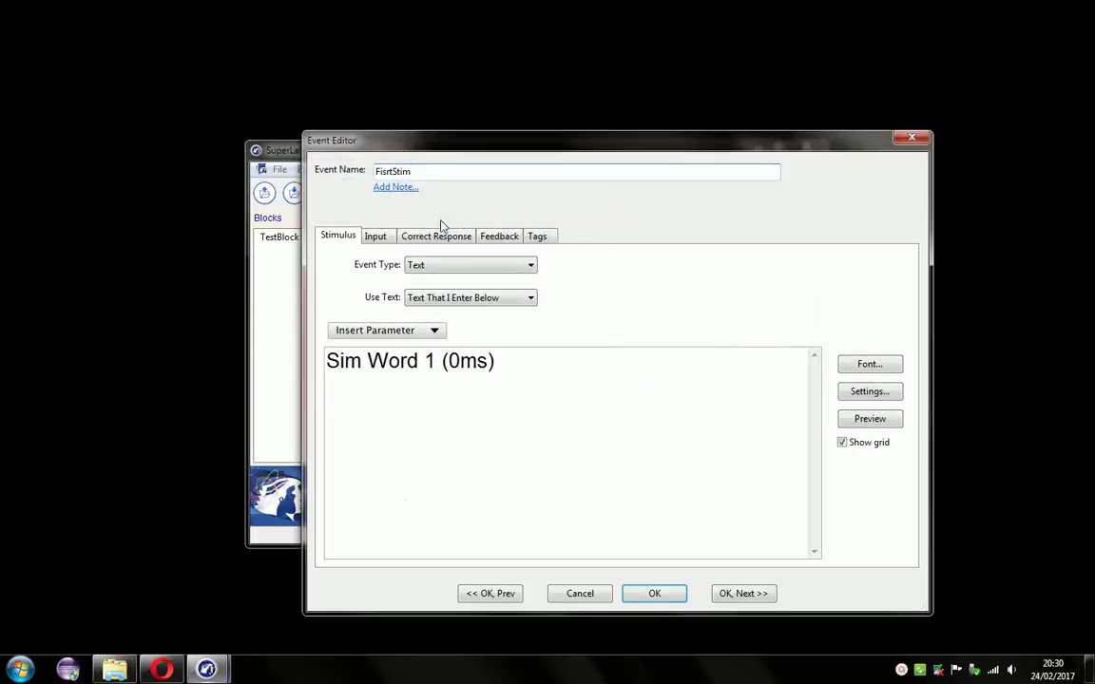
{"action": "left_click", "coordinate": [380, 239]}
{"action": "left_click", "coordinate": [437, 363]}
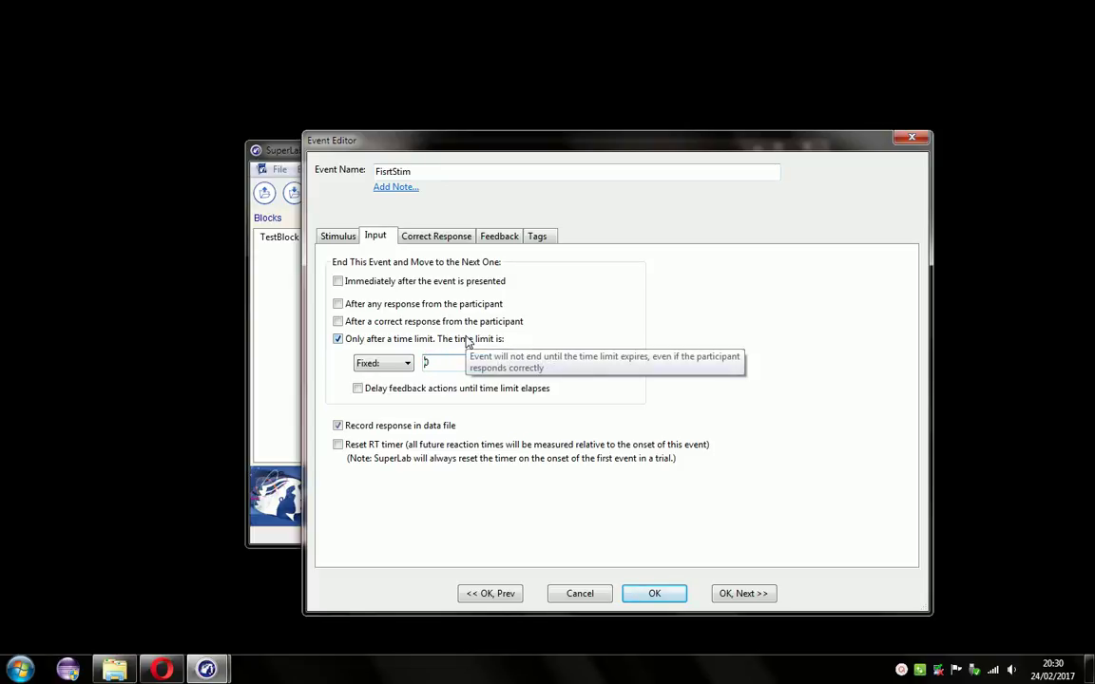
{"action": "left_click", "coordinate": [655, 594]}
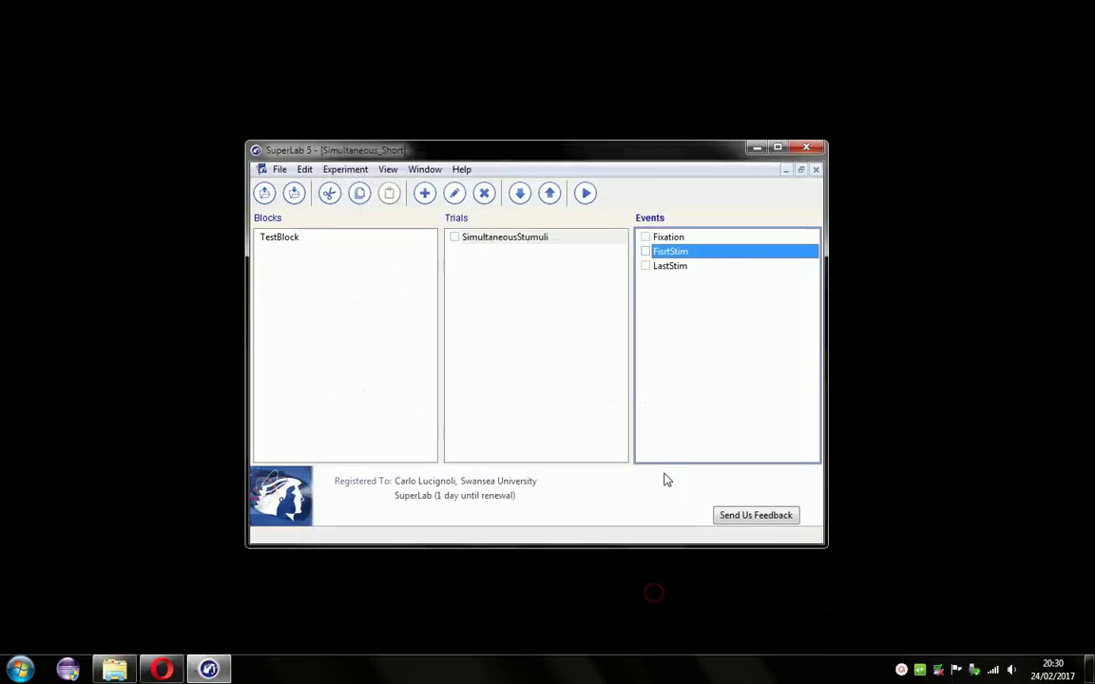
{"action": "left_click", "coordinate": [666, 444]}
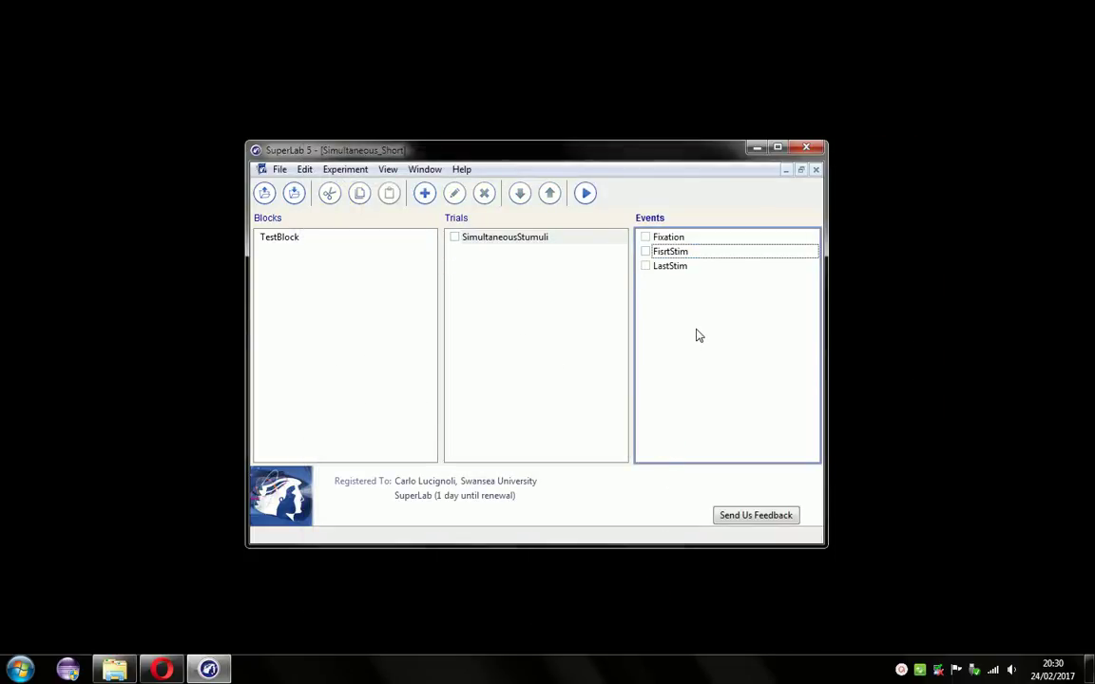
{"action": "left_click", "coordinate": [682, 253]}
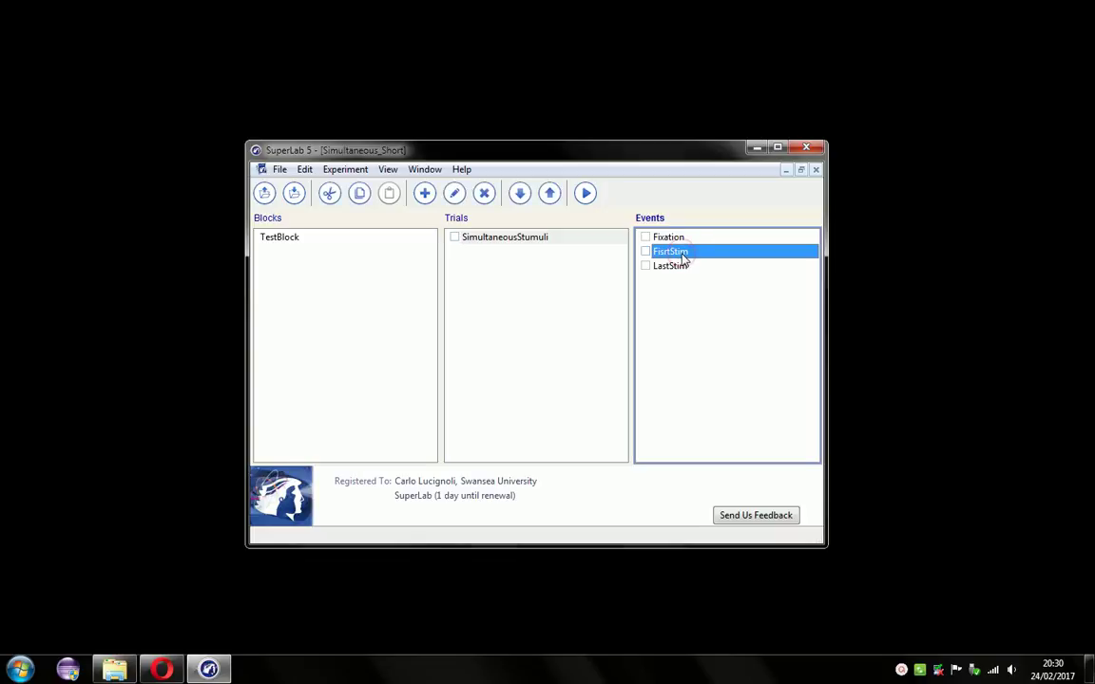
{"action": "left_click", "coordinate": [683, 268]}
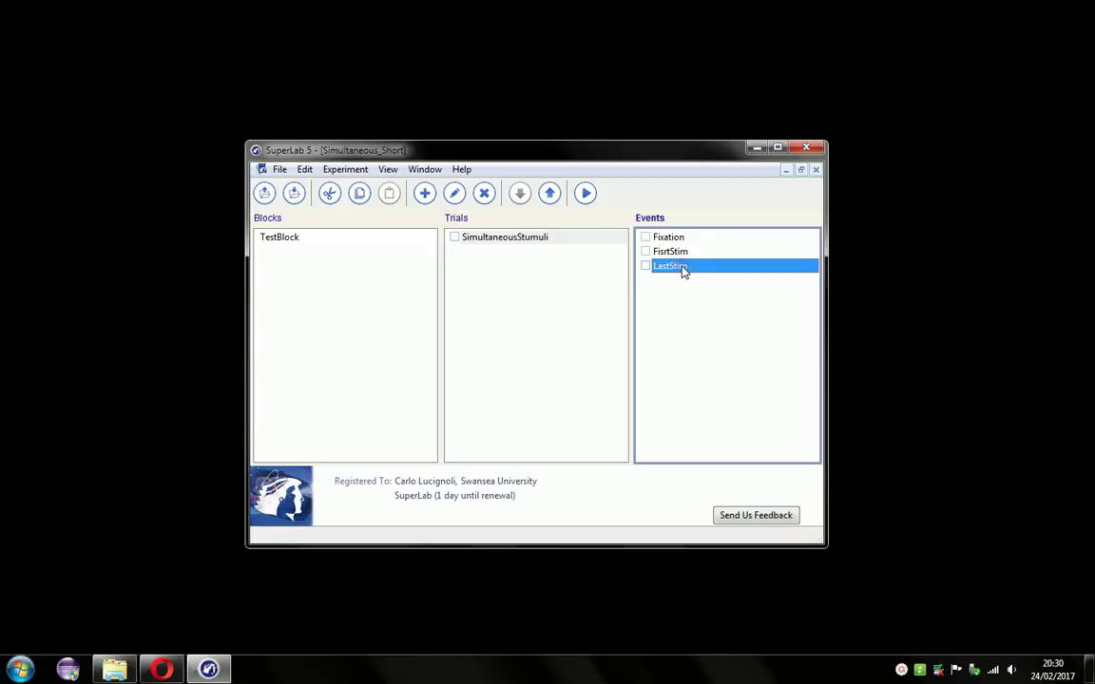
Create a new MiddleStim event that ends after a time limit, not on any response.
{"action": "left_click", "coordinate": [425, 193]}
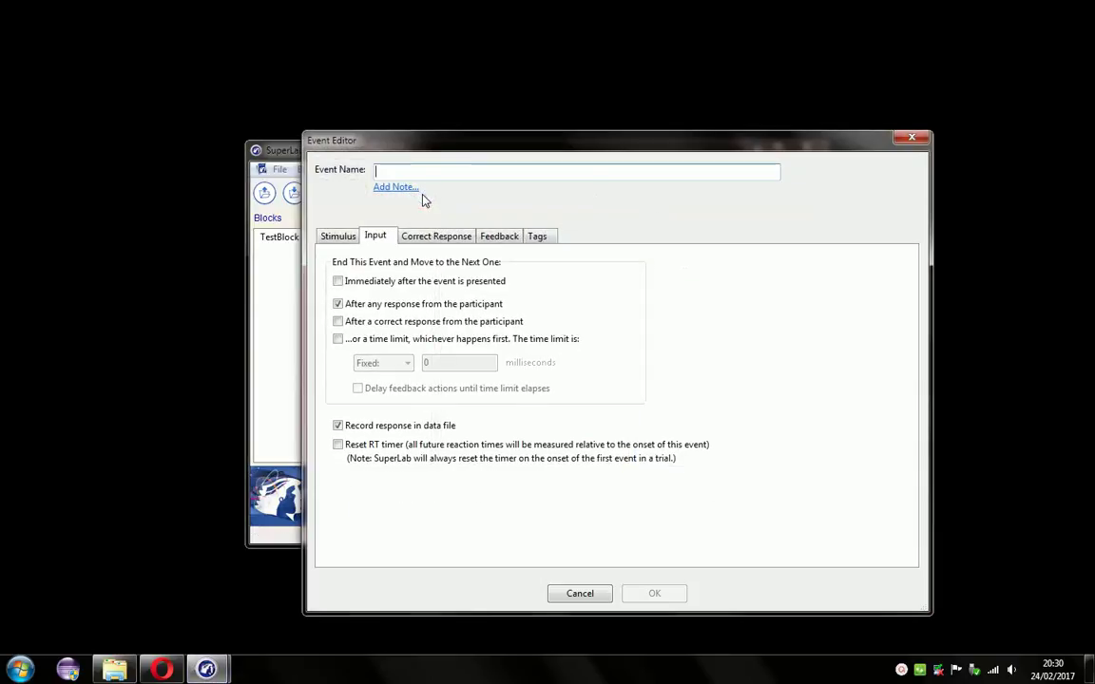
{"action": "type", "text": "MiddleStim"}
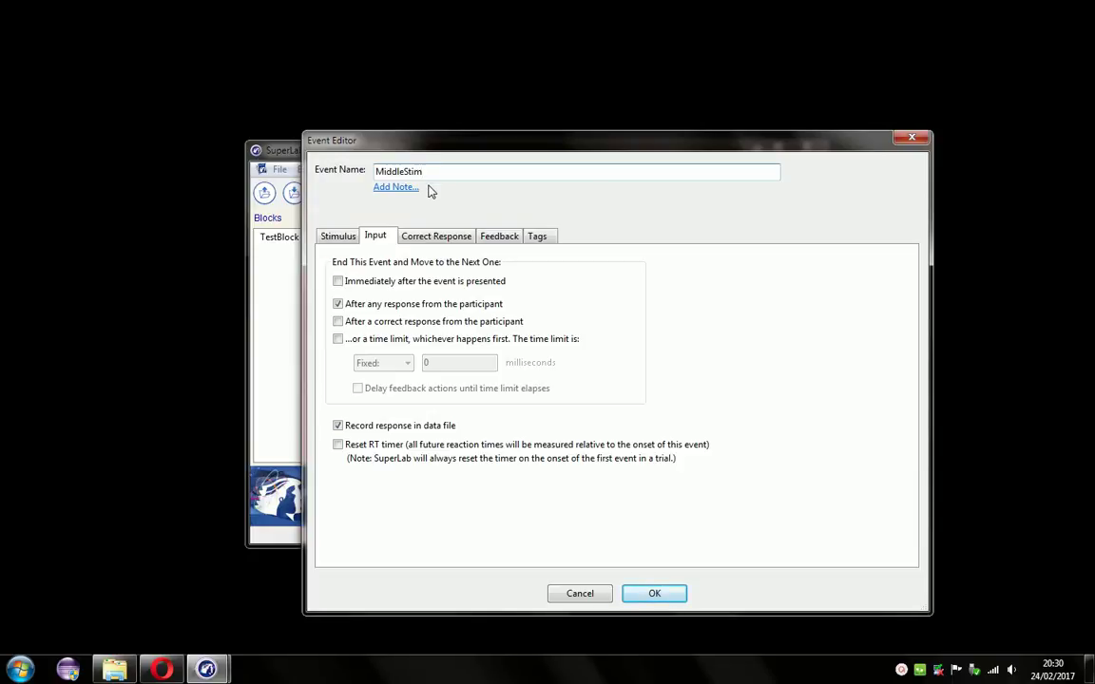
{"action": "left_click", "coordinate": [339, 340]}
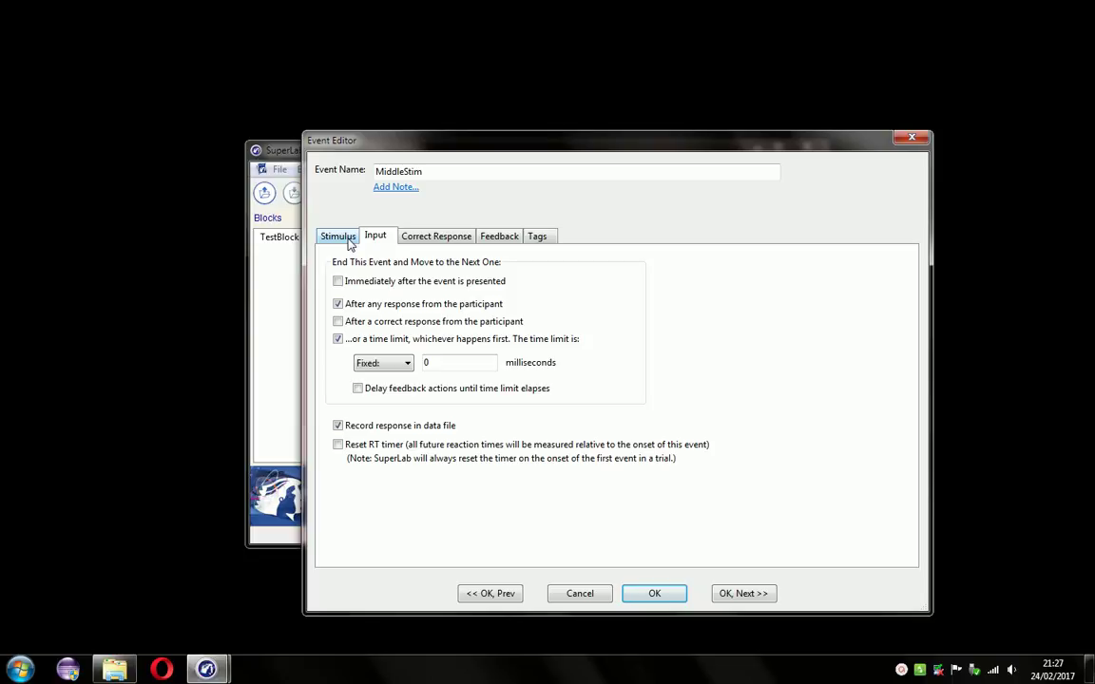
{"action": "left_click", "coordinate": [338, 304]}
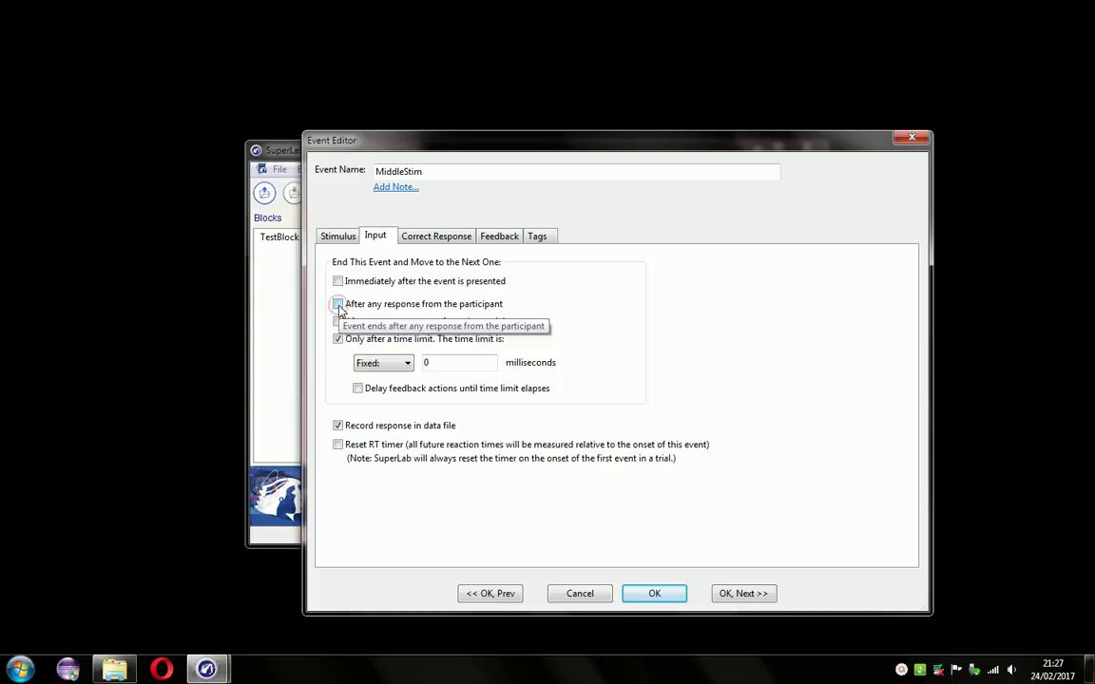
Enter 'Middle Stim (0ms)' as the MiddleStim stimulus text.
{"action": "left_click", "coordinate": [346, 237]}
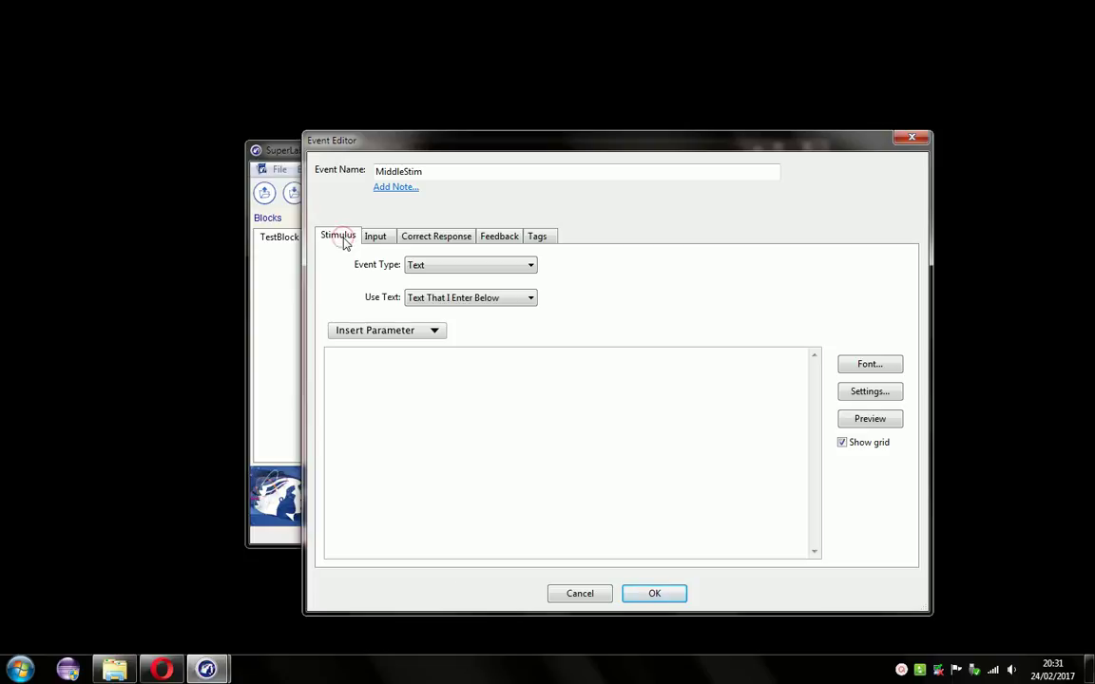
{"action": "left_click", "coordinate": [361, 386]}
{"action": "type", "text": "Middle Stim"}
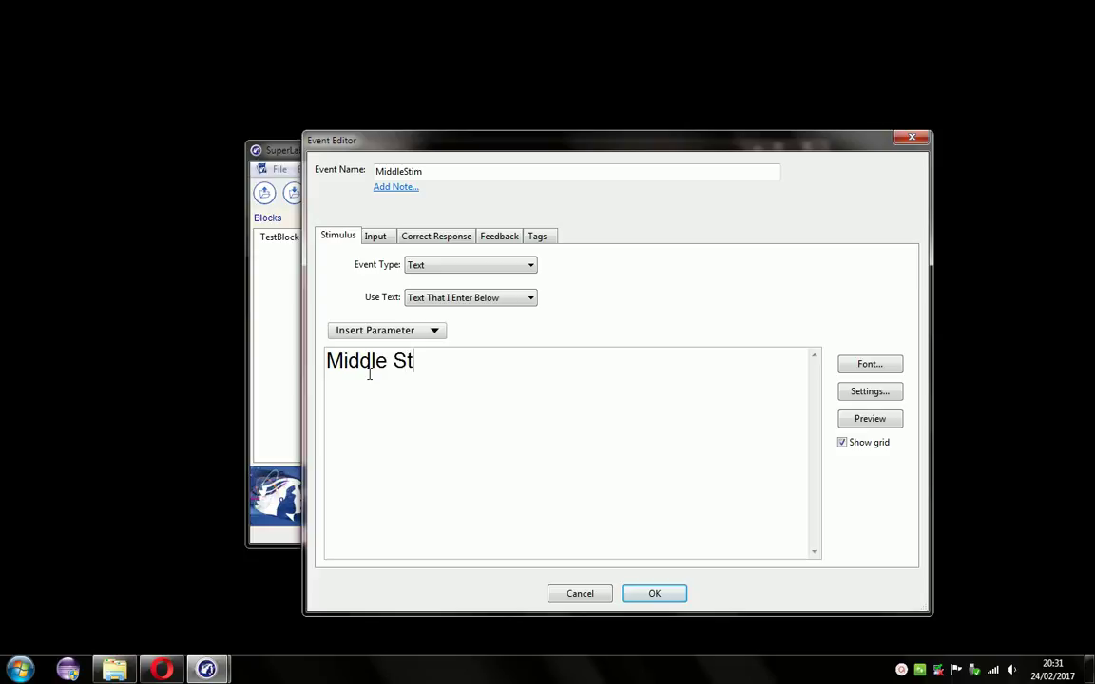
{"action": "type", "text": " ()"}
{"action": "key", "text": "Left"}
{"action": "type", "text": "0ms"}
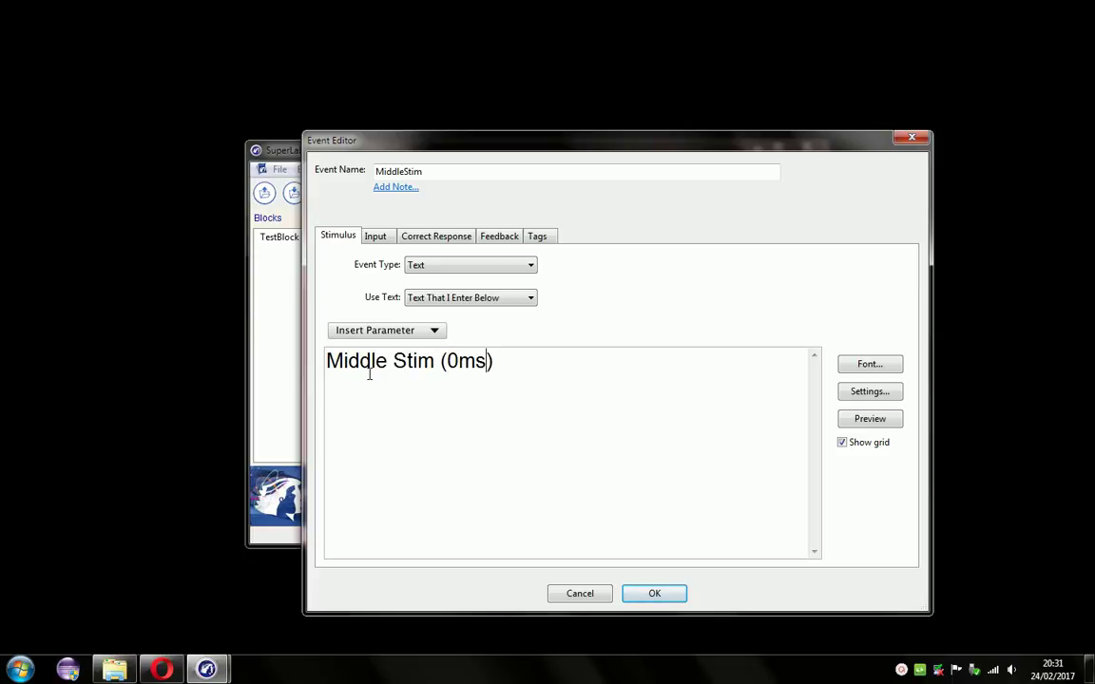
Offset MiddleStim's text vertically, turn off screen erasing, and keep it invisible.
{"action": "left_click", "coordinate": [862, 393]}
{"action": "left_click", "coordinate": [544, 324]}
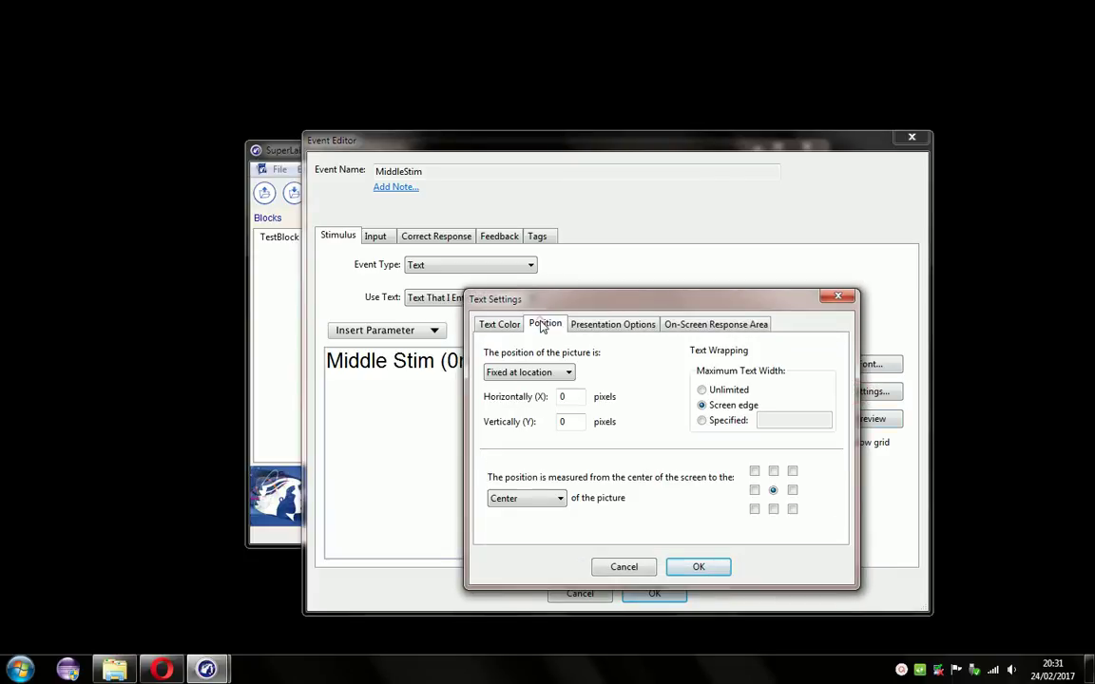
{"action": "left_click", "coordinate": [564, 422]}
{"action": "left_click", "coordinate": [609, 324]}
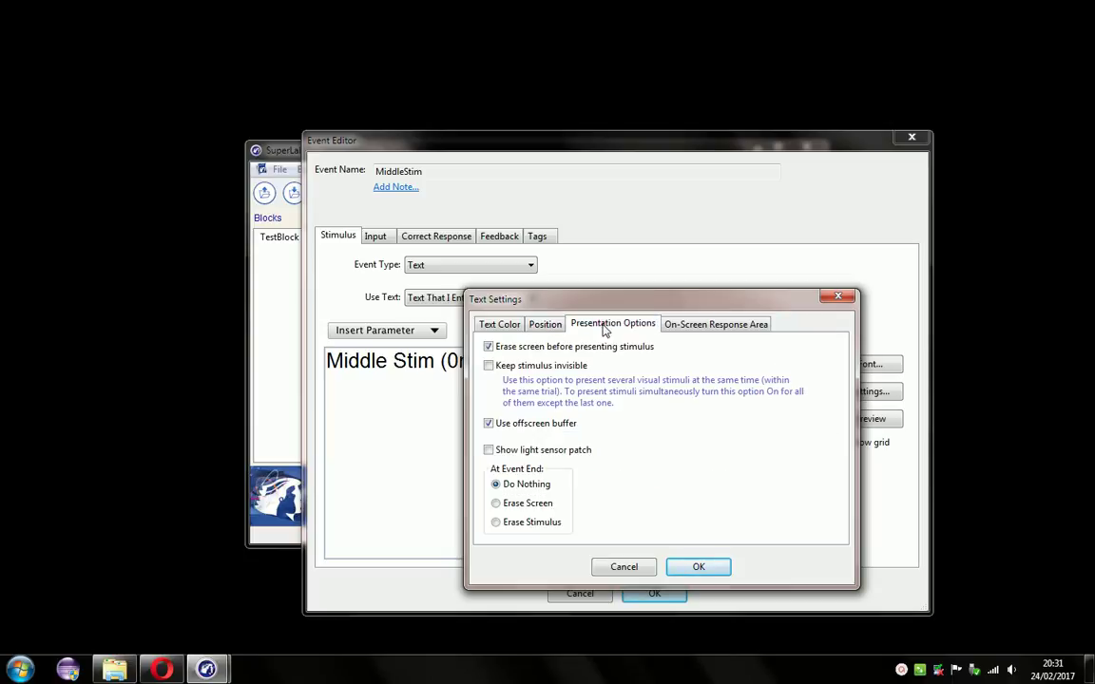
{"action": "left_click", "coordinate": [488, 347]}
{"action": "left_click", "coordinate": [489, 367]}
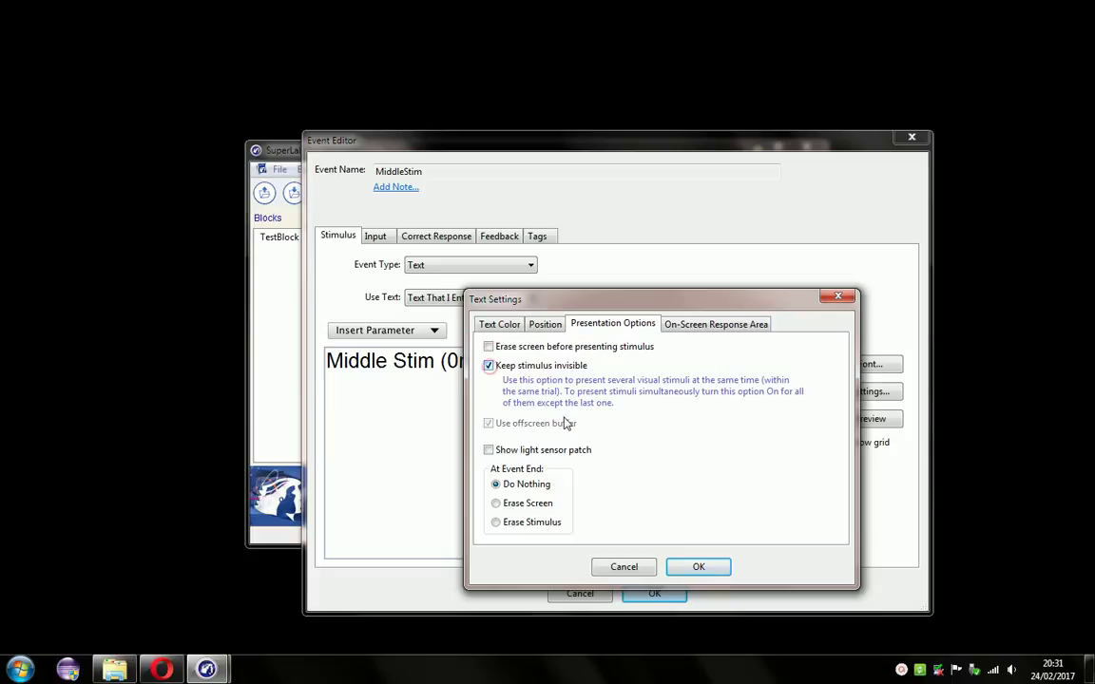
{"action": "left_click", "coordinate": [699, 567]}
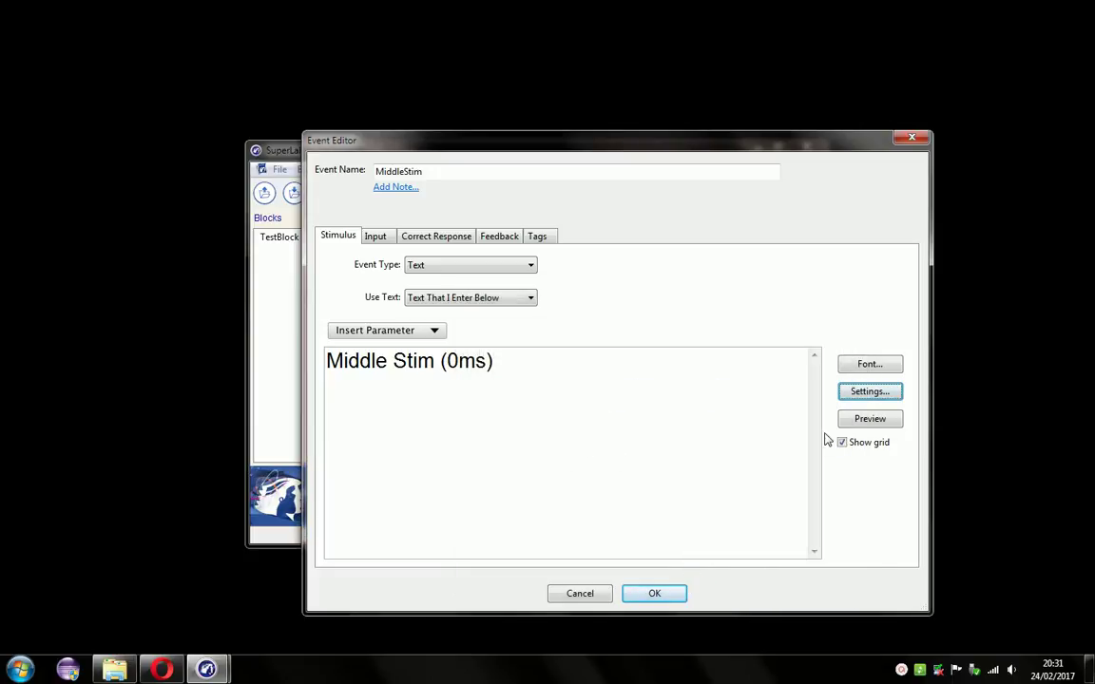
Preview 'Middle Stim (0ms)' and save the MiddleStim event.
{"action": "left_click", "coordinate": [850, 420]}
{"action": "left_click", "coordinate": [596, 428]}
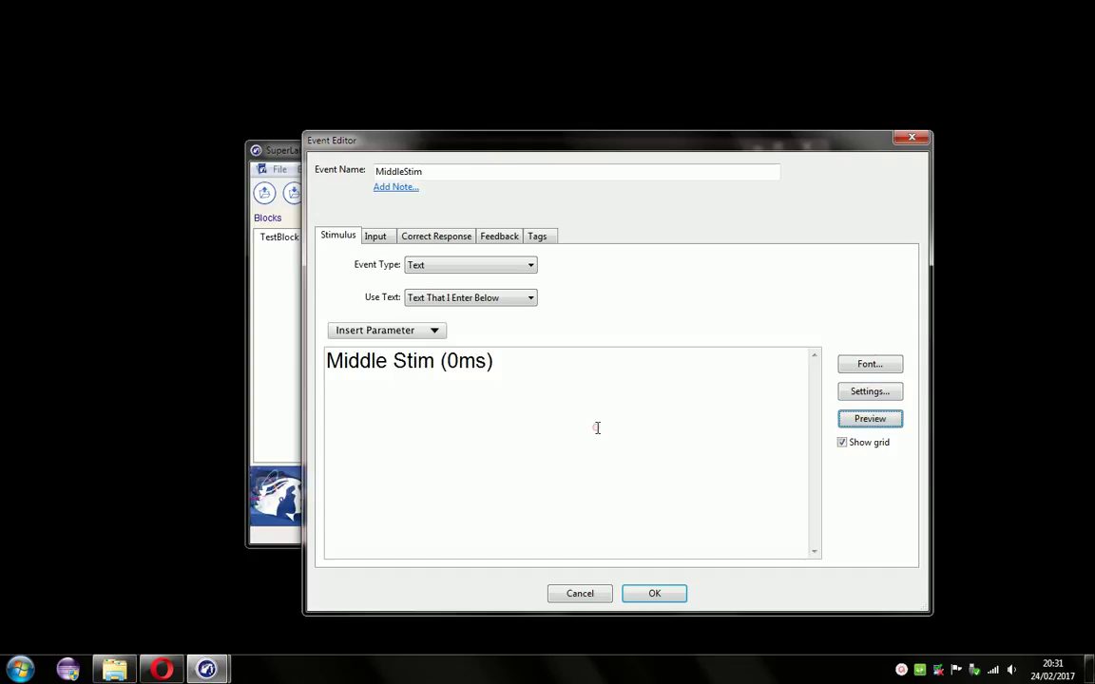
{"action": "left_click", "coordinate": [663, 594]}
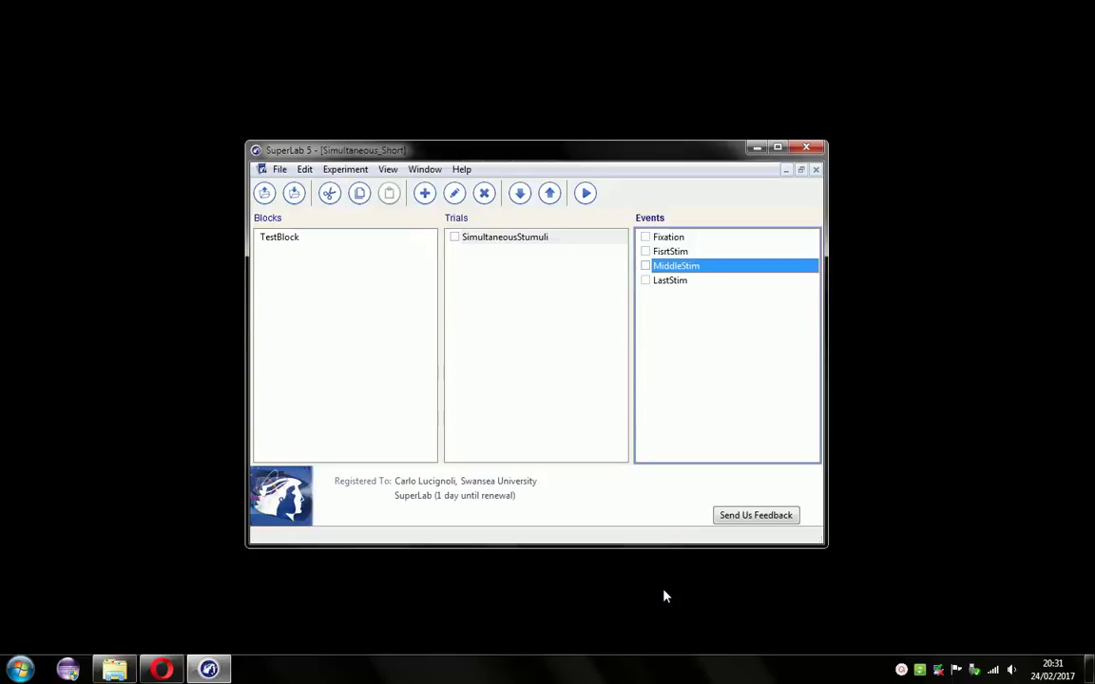
Review the Fixation, FirstStim, MiddleStim and LastStim events, then bring up the Run Experiment dialog.
{"action": "left_click", "coordinate": [560, 236]}
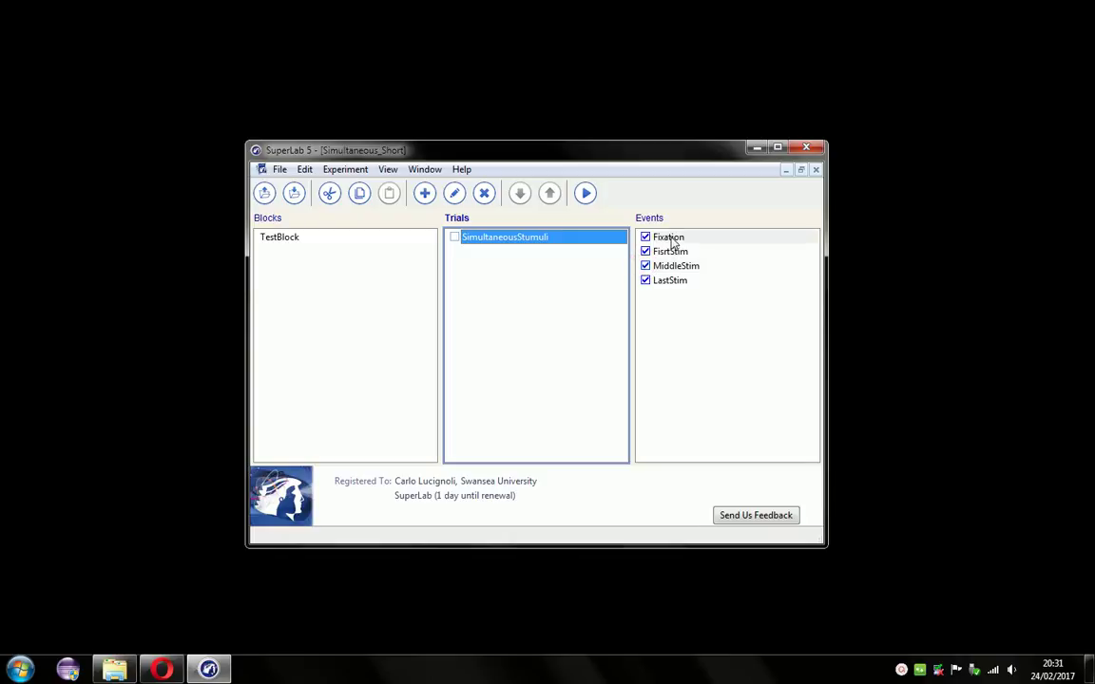
{"action": "left_click", "coordinate": [670, 238]}
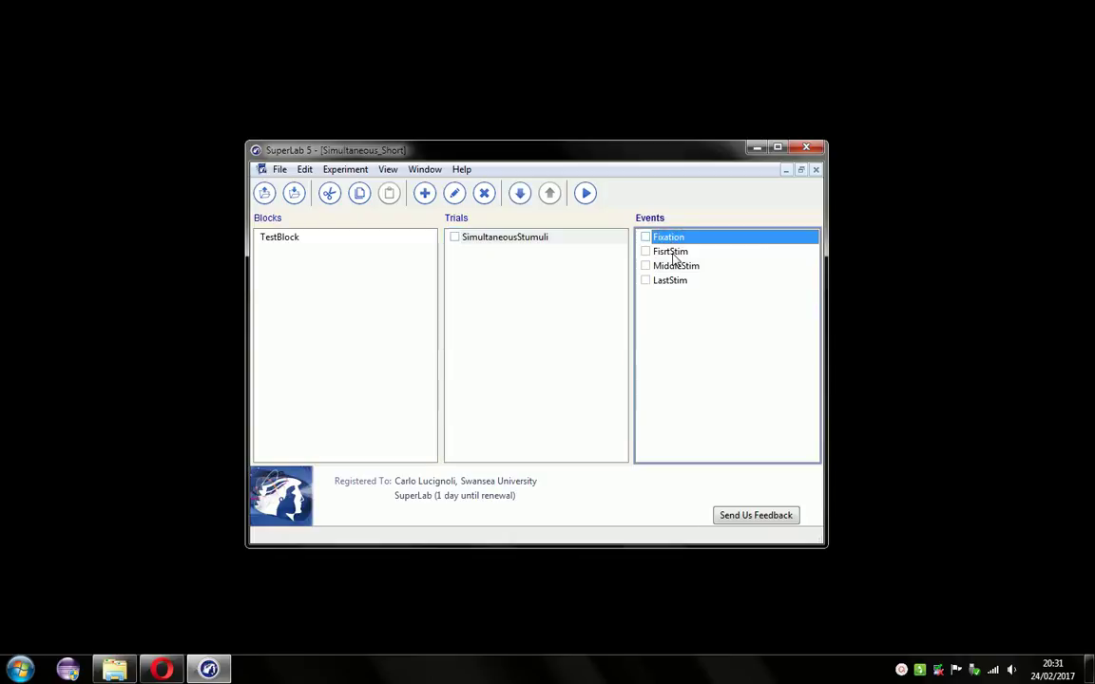
{"action": "left_click", "coordinate": [673, 253]}
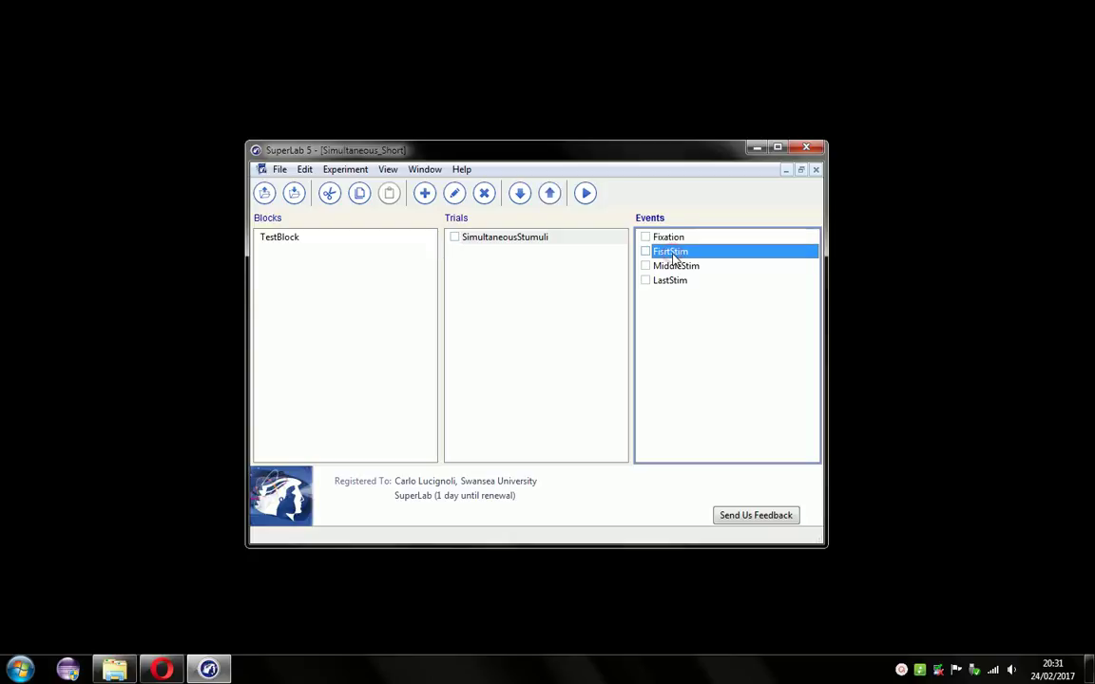
{"action": "left_click", "coordinate": [674, 268]}
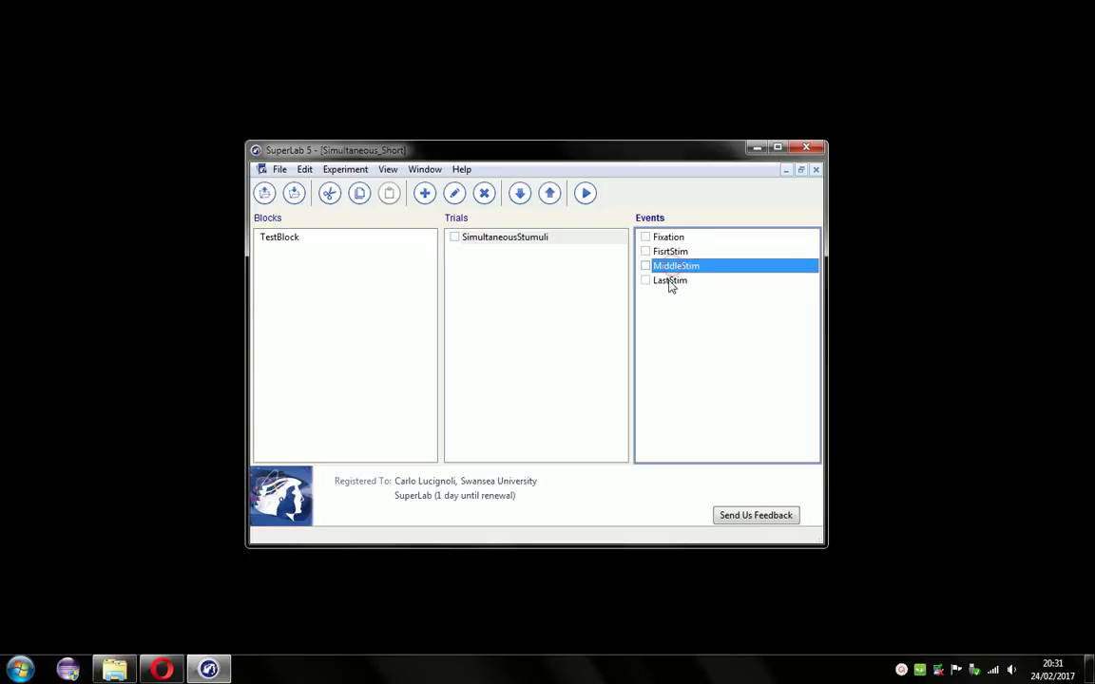
{"action": "left_click", "coordinate": [671, 281]}
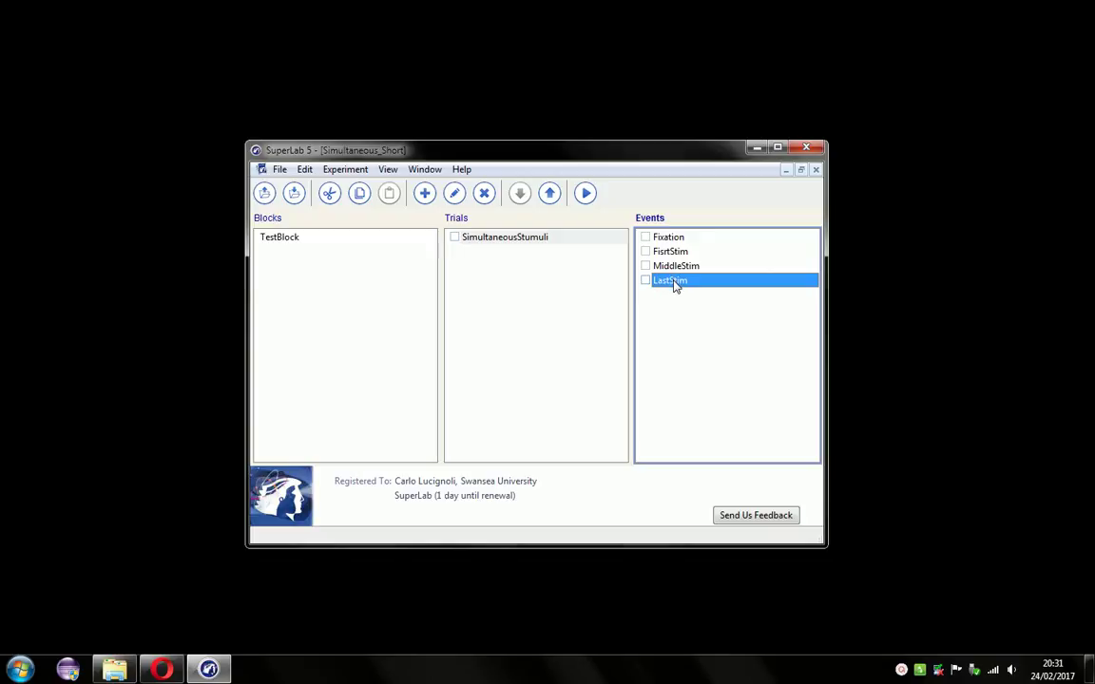
{"action": "left_click", "coordinate": [675, 317]}
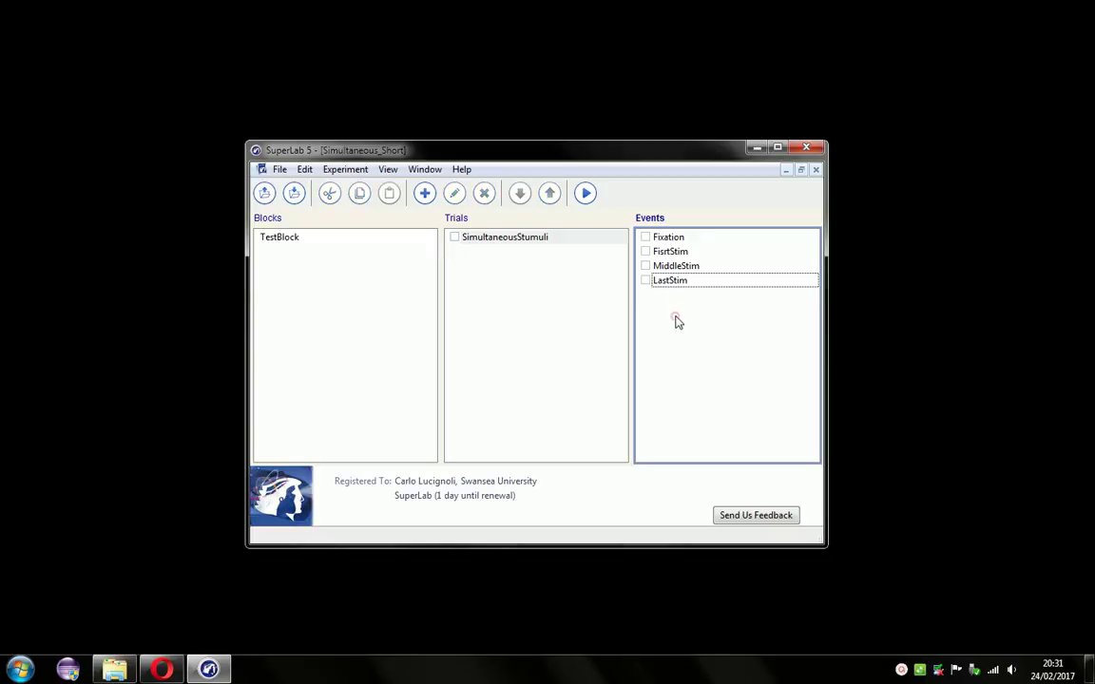
{"action": "left_click", "coordinate": [587, 193]}
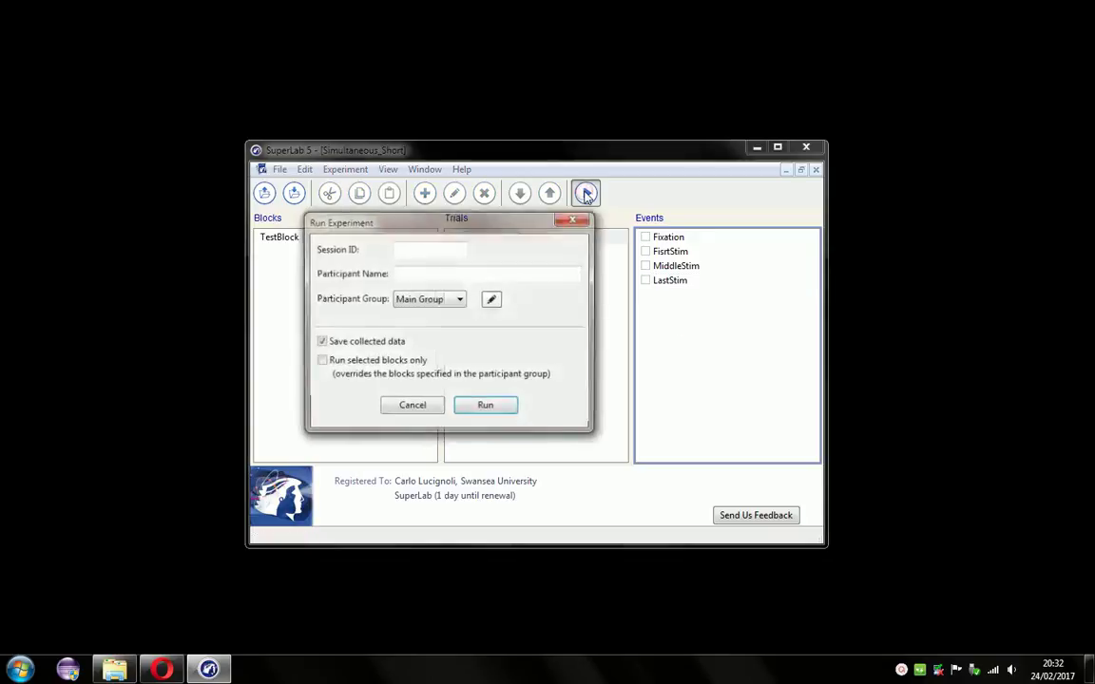
Start the run and save data as SuperLab Data File.txt, replacing the old file.
{"action": "key", "text": "Return"}
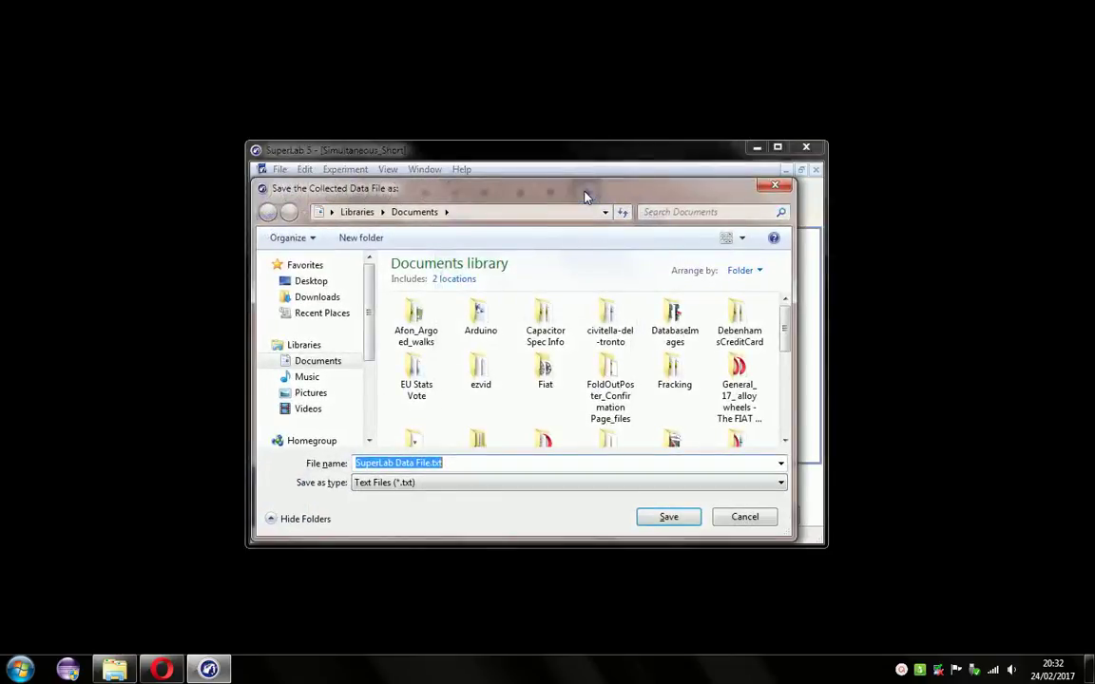
{"action": "key", "text": "Return"}
{"action": "key", "text": "Return"}
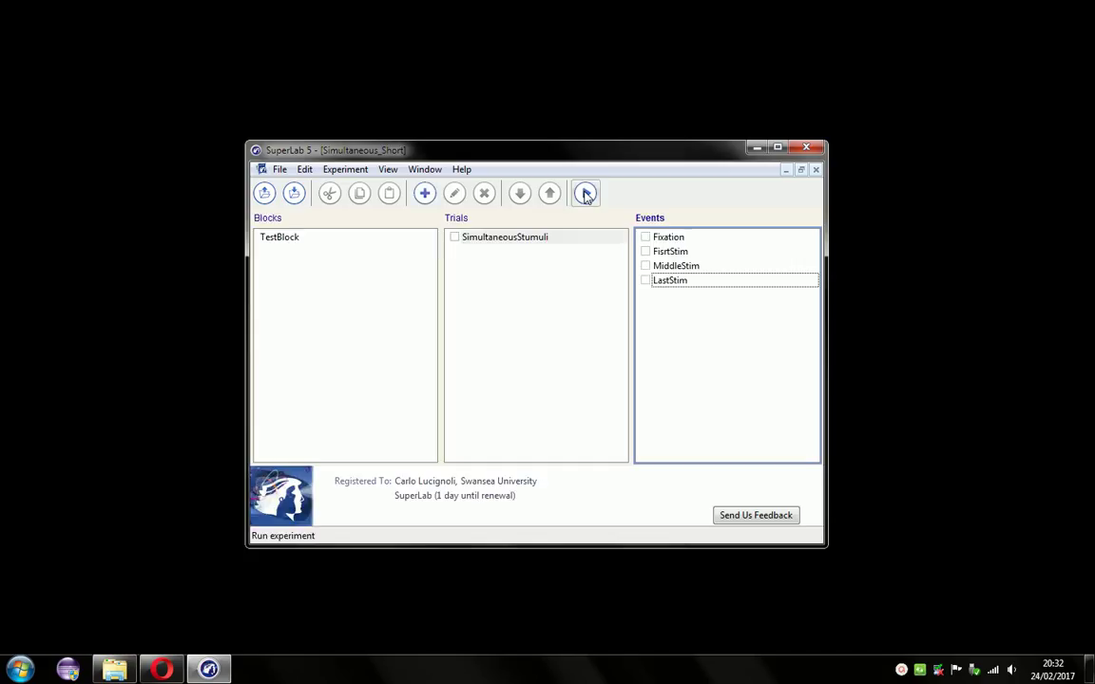
Open the LastStim event ('Sim Word 2 (1000ms)') and view its fixed 1000 ms time-limit ending.
{"action": "left_click", "coordinate": [675, 282]}
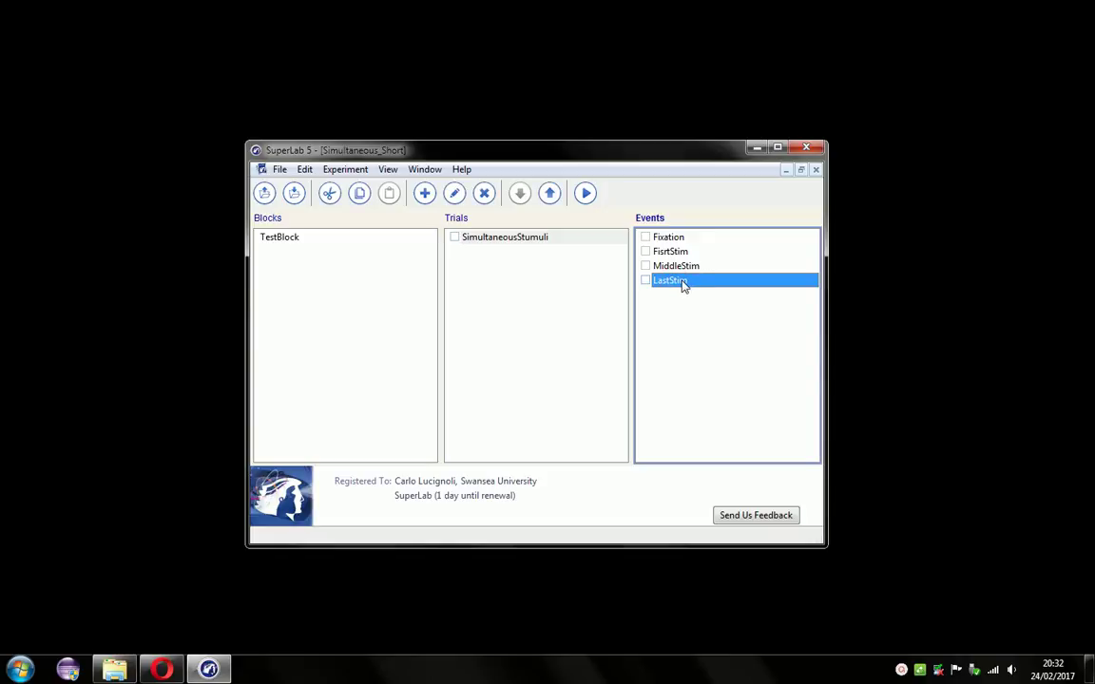
{"action": "double_click", "coordinate": [681, 282]}
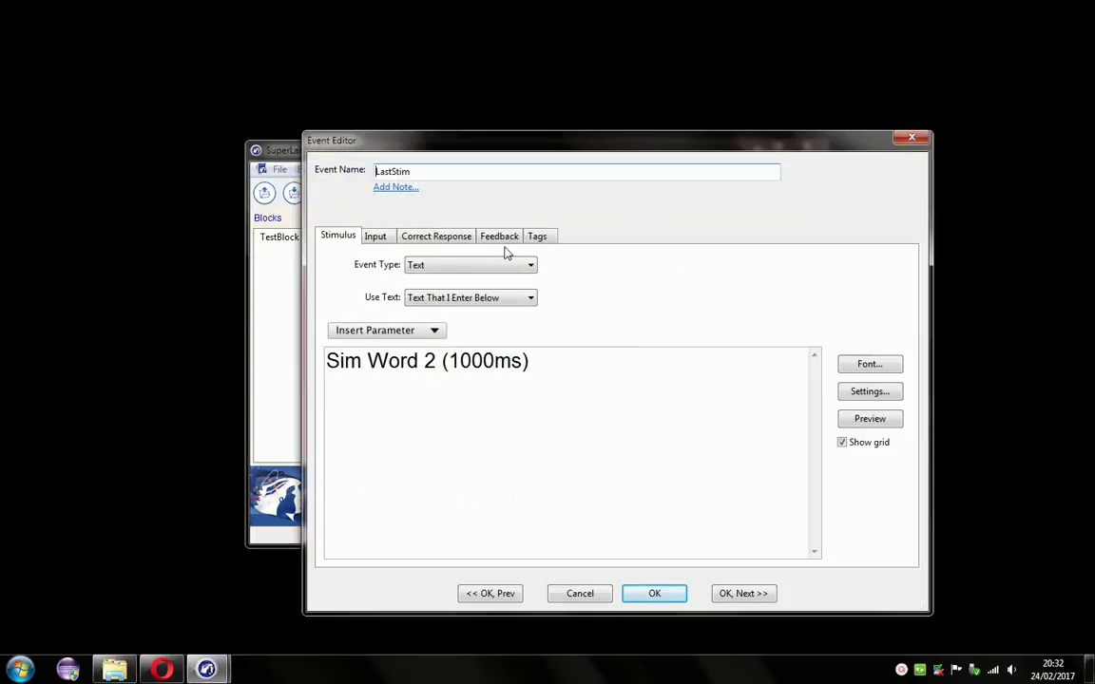
{"action": "left_click", "coordinate": [395, 239]}
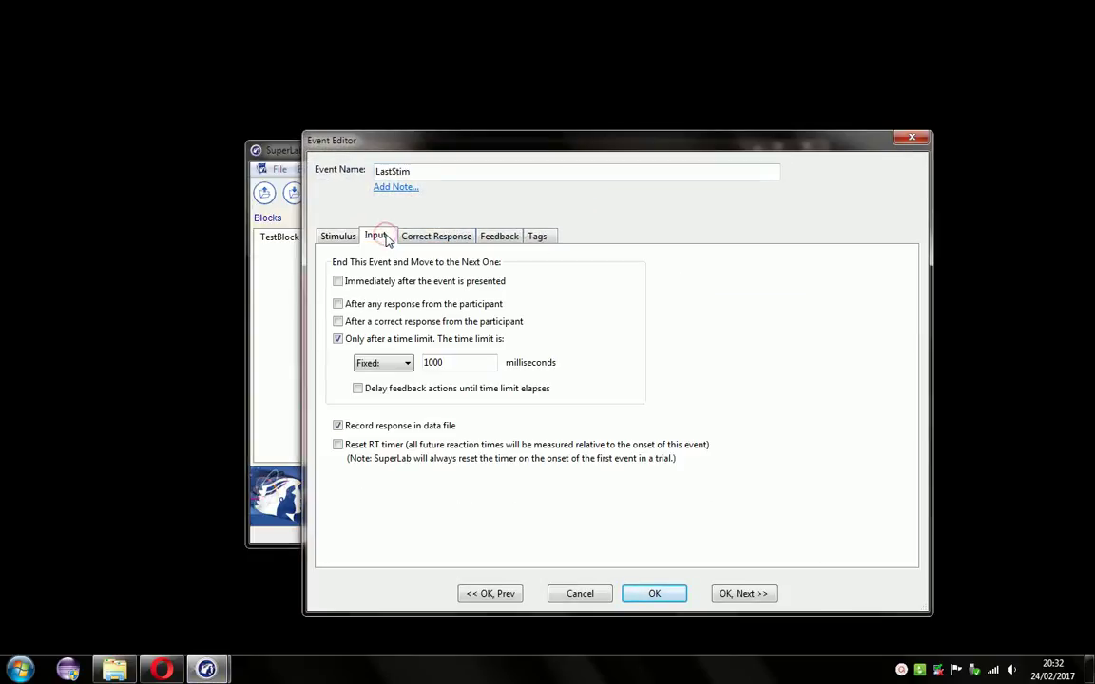